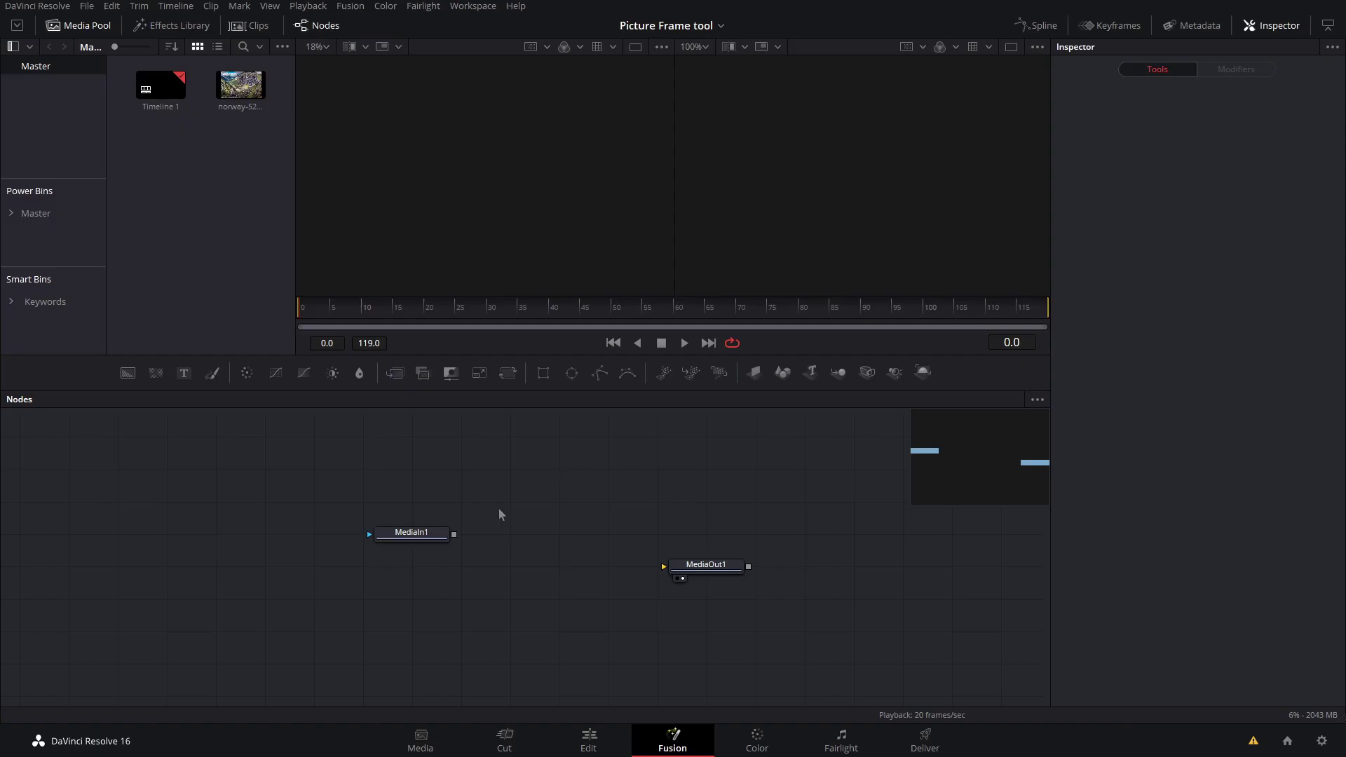
Move the MediaIn1 node left and view the norway-5215881 mountain photo in the viewer
click(434, 536)
drag(434, 535, 357, 582)
key(1)
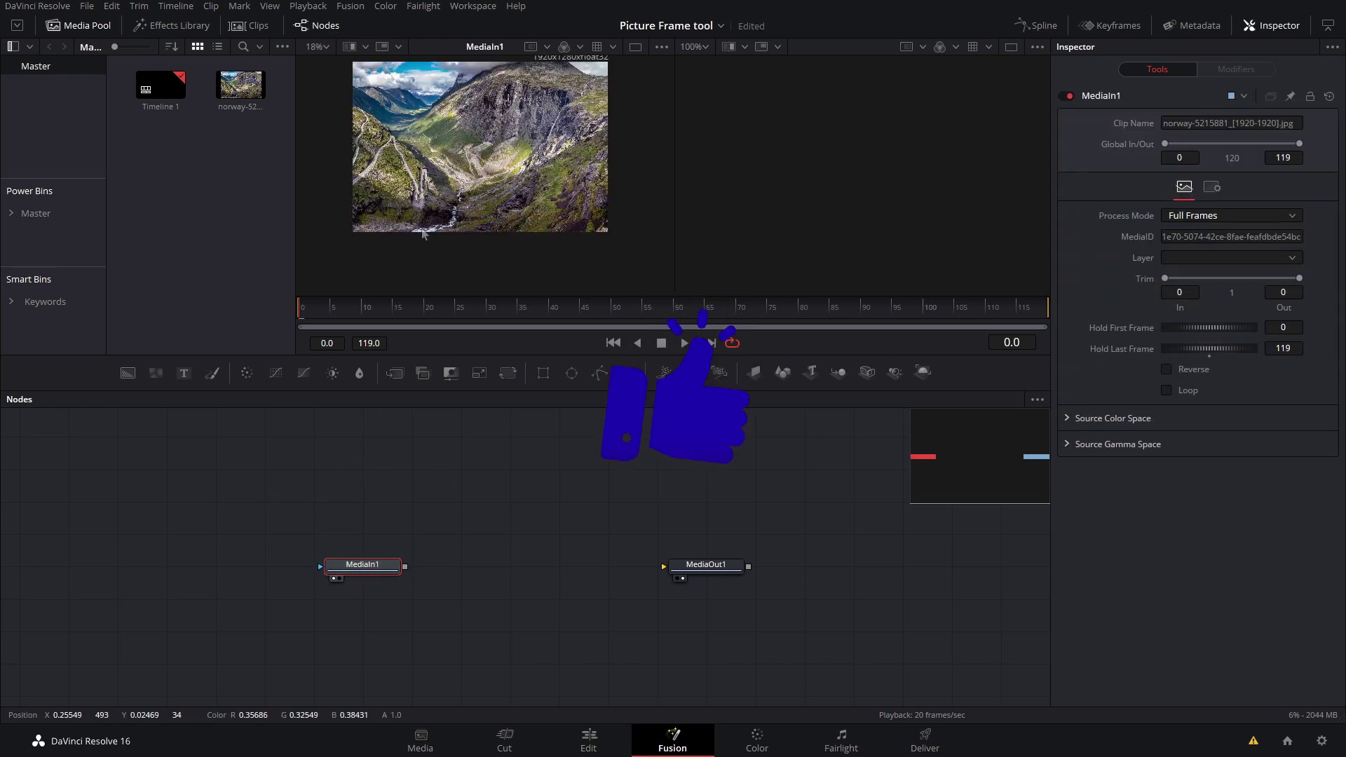
scroll(419, 234, up, 3)
scroll(458, 187, down, 3)
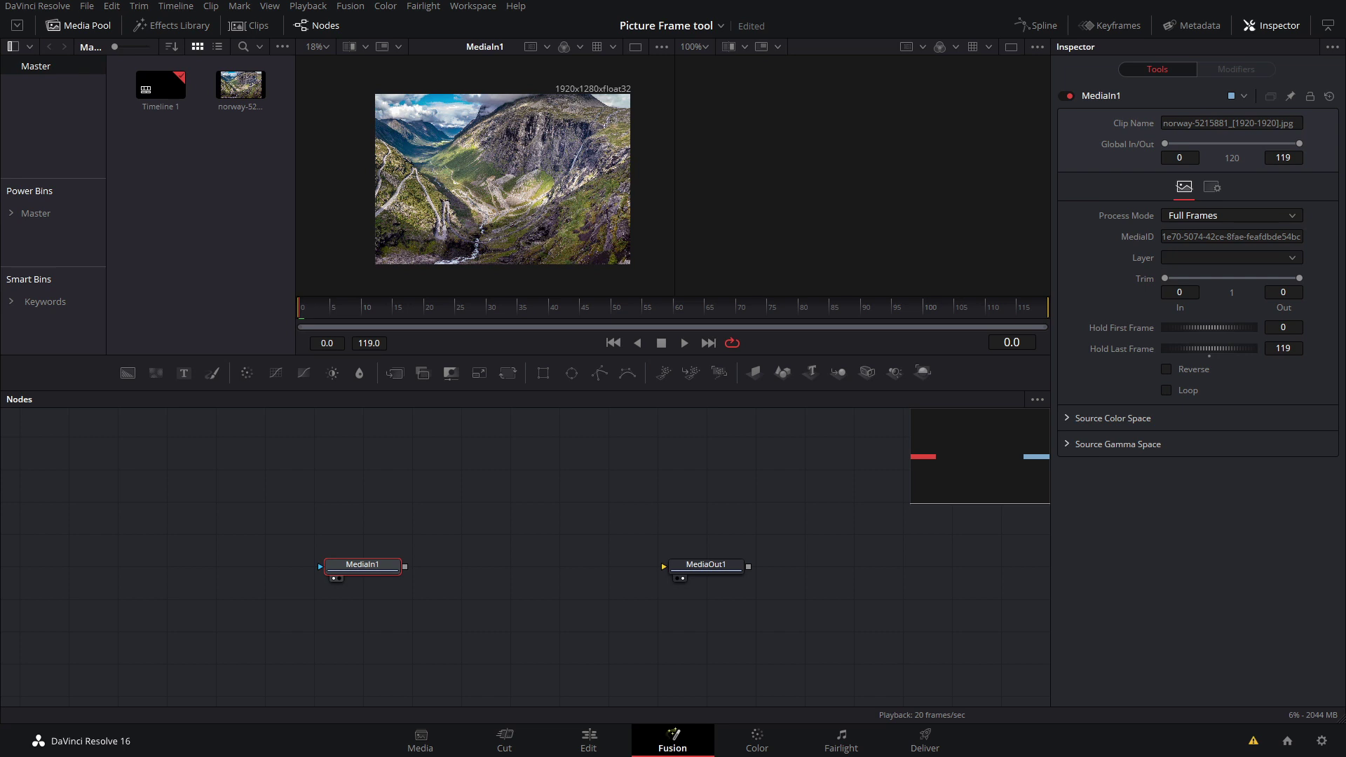
Add the PhotoFrameMaker macro fed by MediaIn1 and view the white-bordered photo
drag(240, 85, 515, 589)
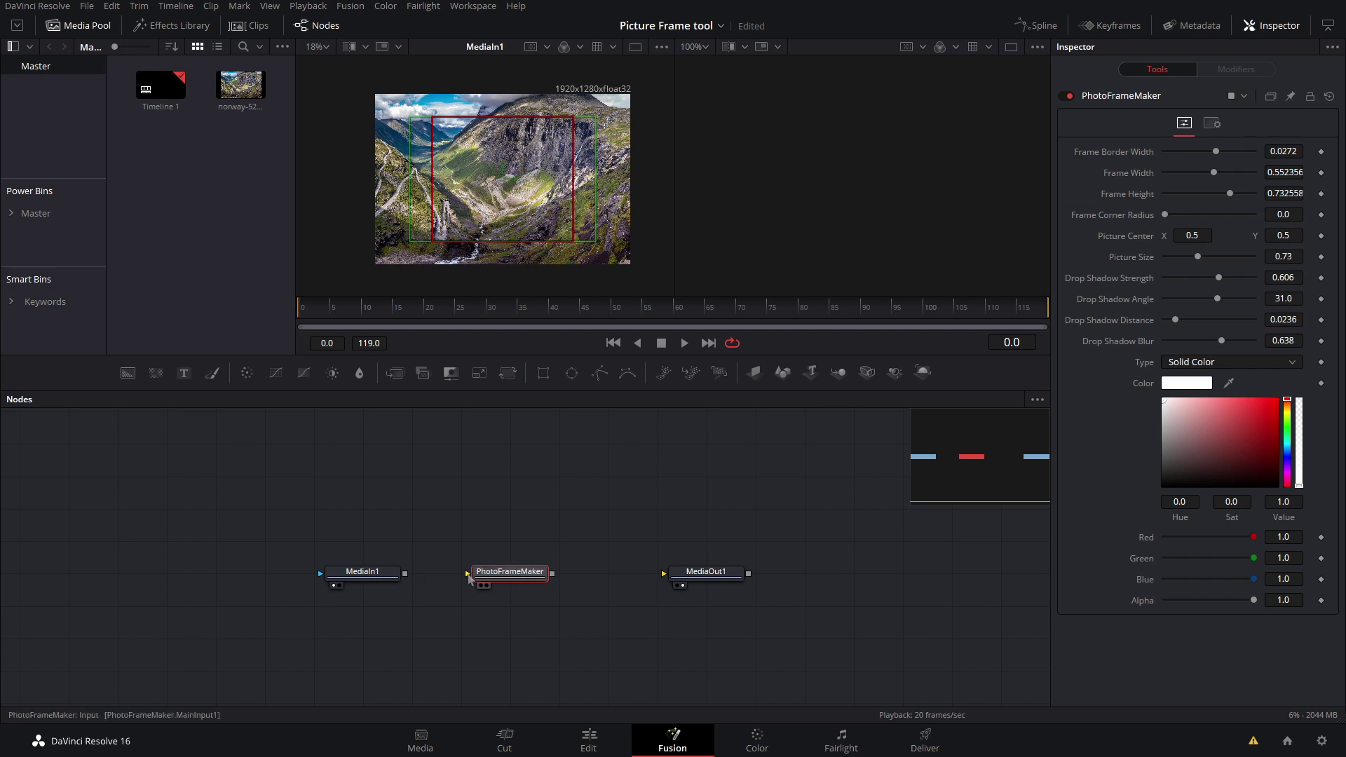
drag(405, 573, 498, 576)
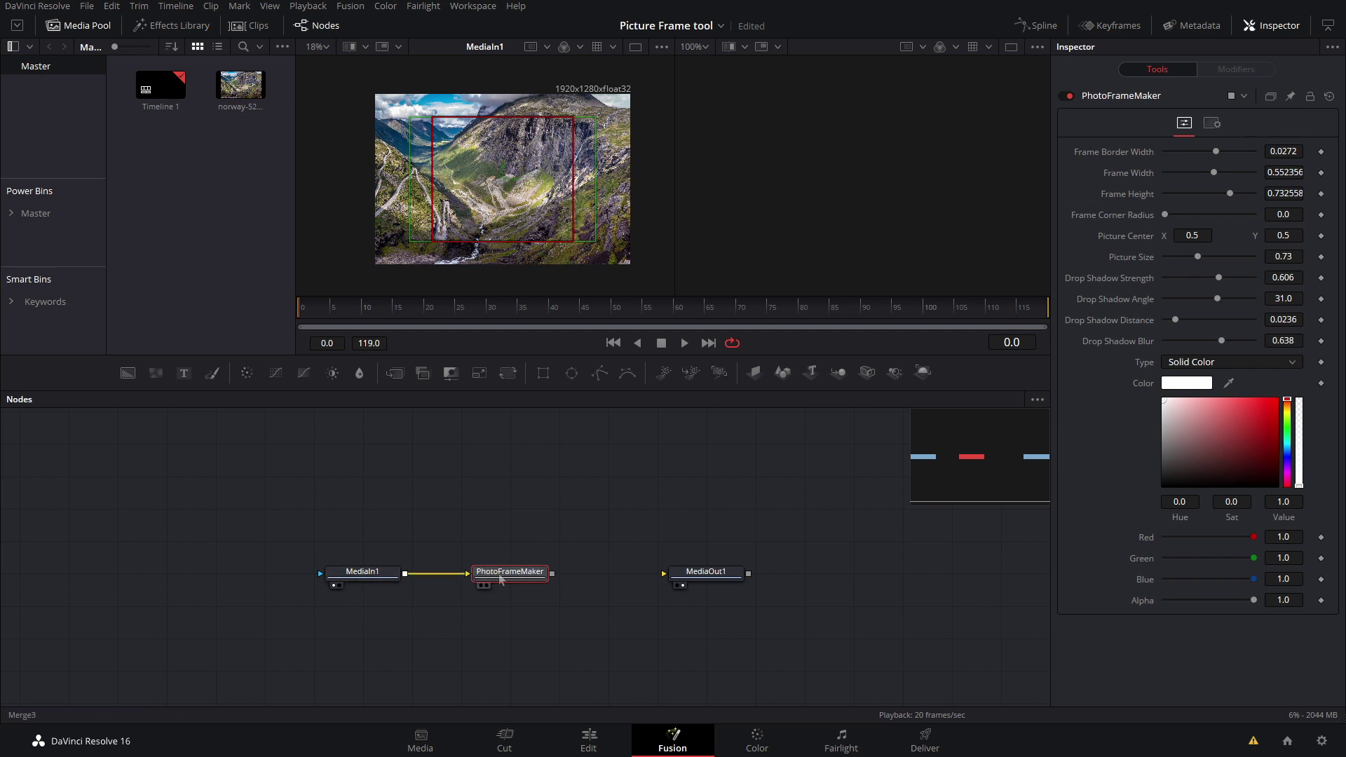
key(1)
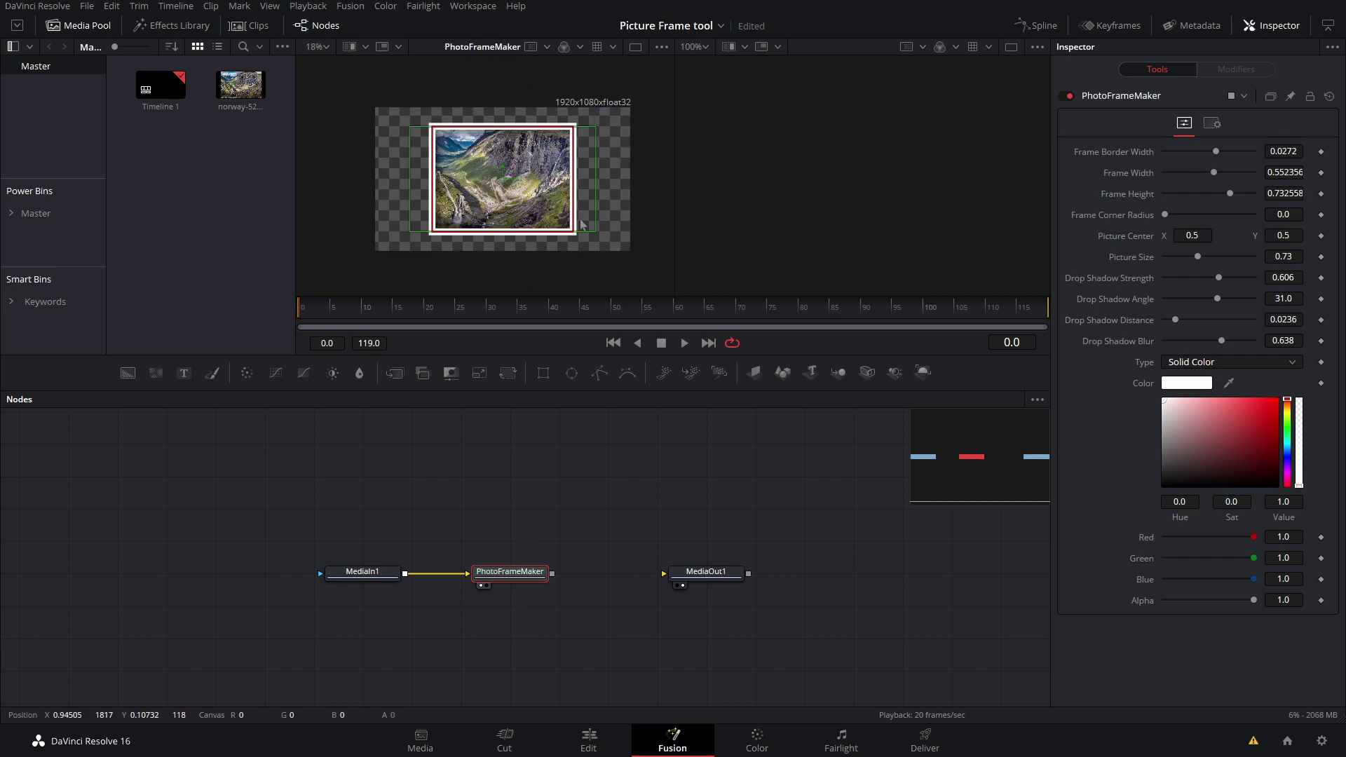
scroll(581, 224, up, 5)
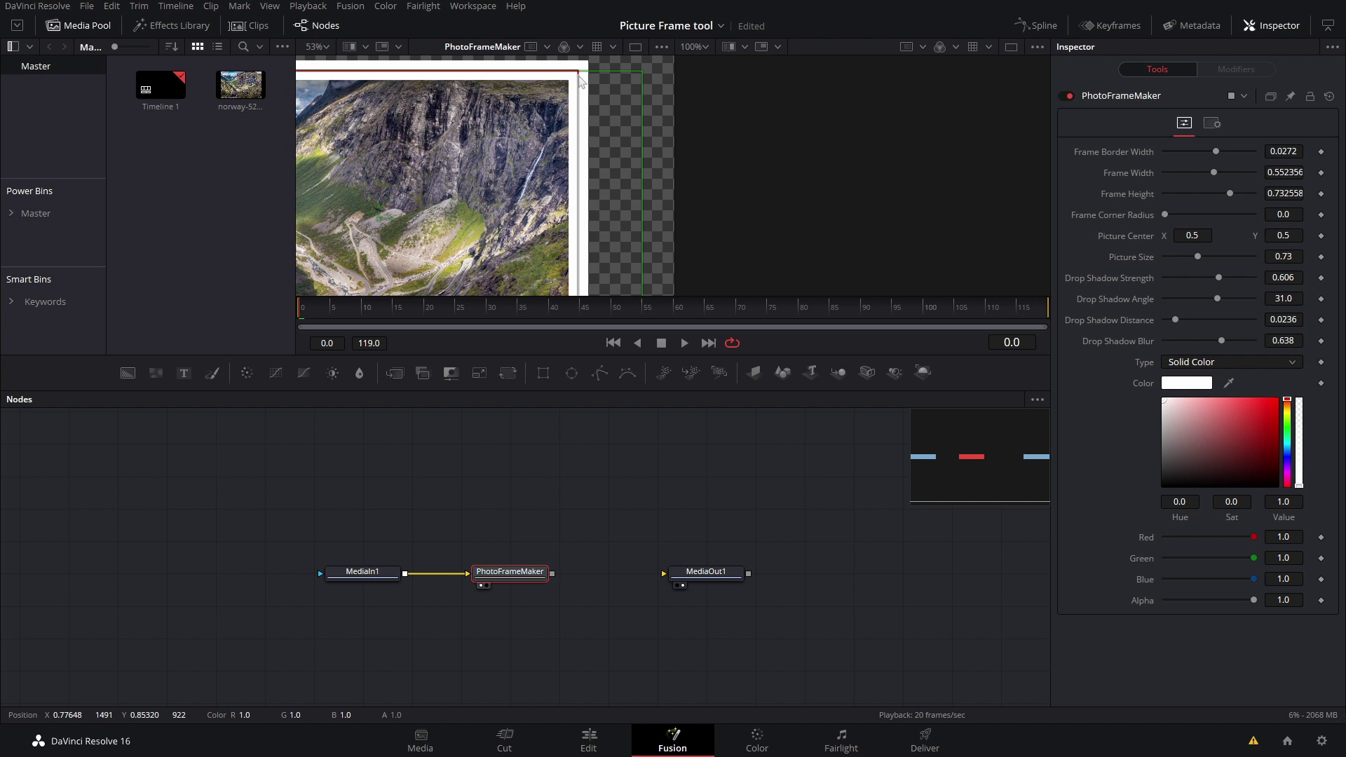
Set the frame to Frame Width 0.638, Frame Height 0.693 and Frame Border Width 0.022
drag(579, 78, 639, 86)
scroll(636, 82, down, 3)
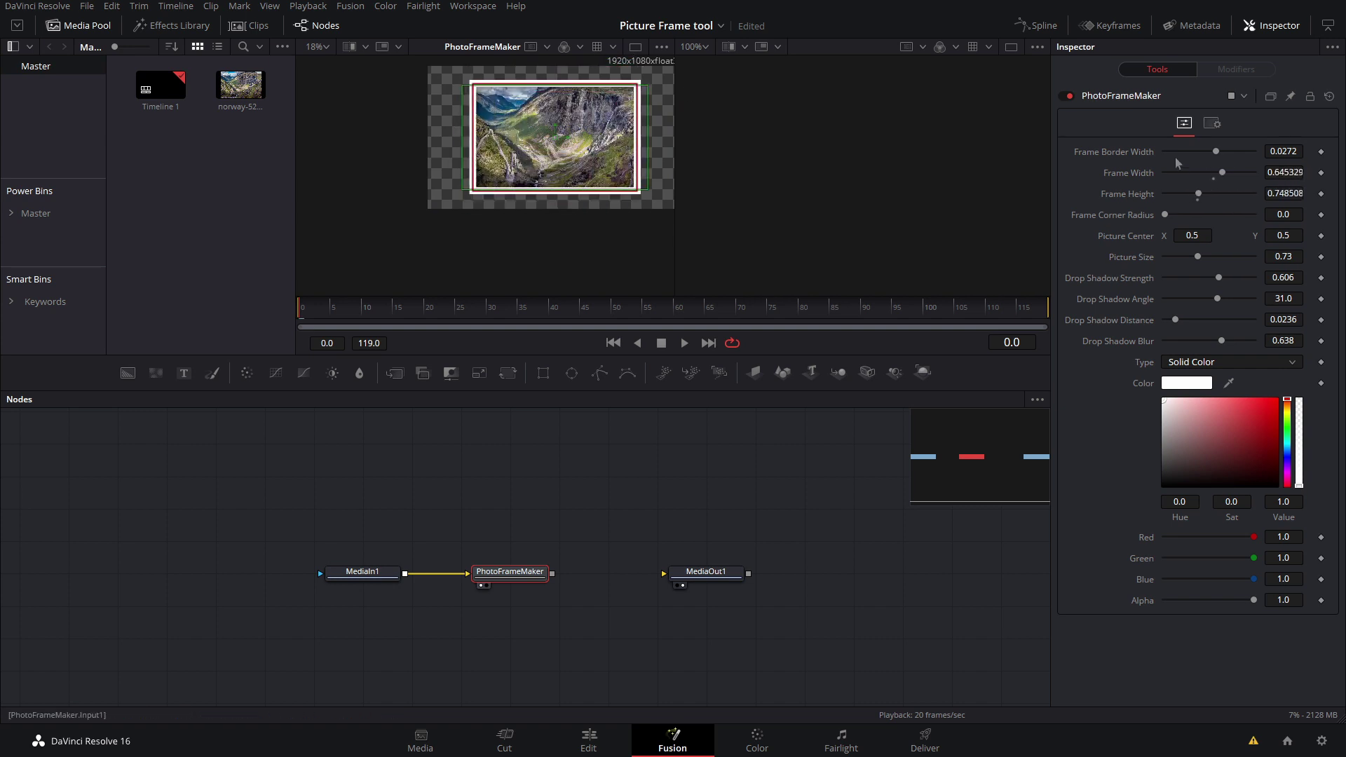
drag(1222, 173, 1201, 197)
click(1202, 194)
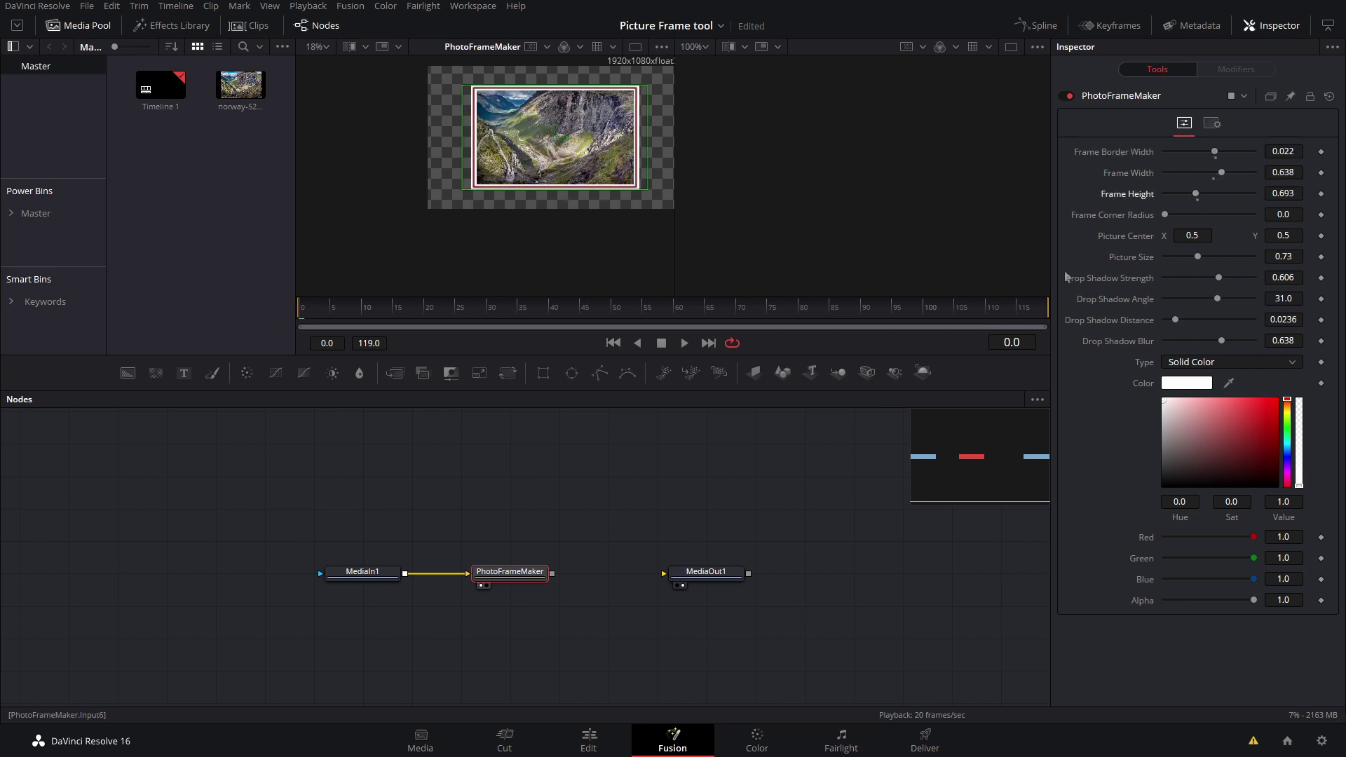
key(ctrl+f)
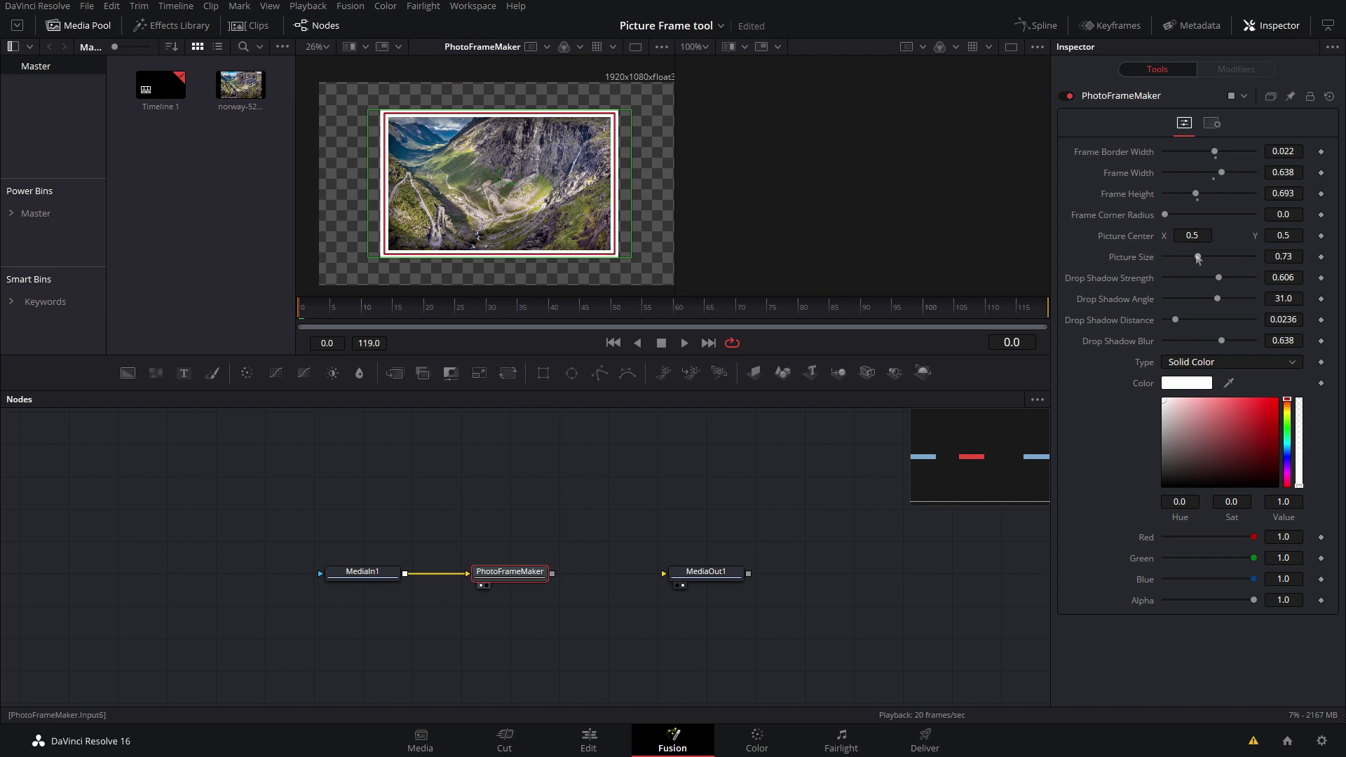
Scale the inner photo to Picture Size 0.801941, centred at 0.496116, 0.475862
drag(499, 181, 466, 182)
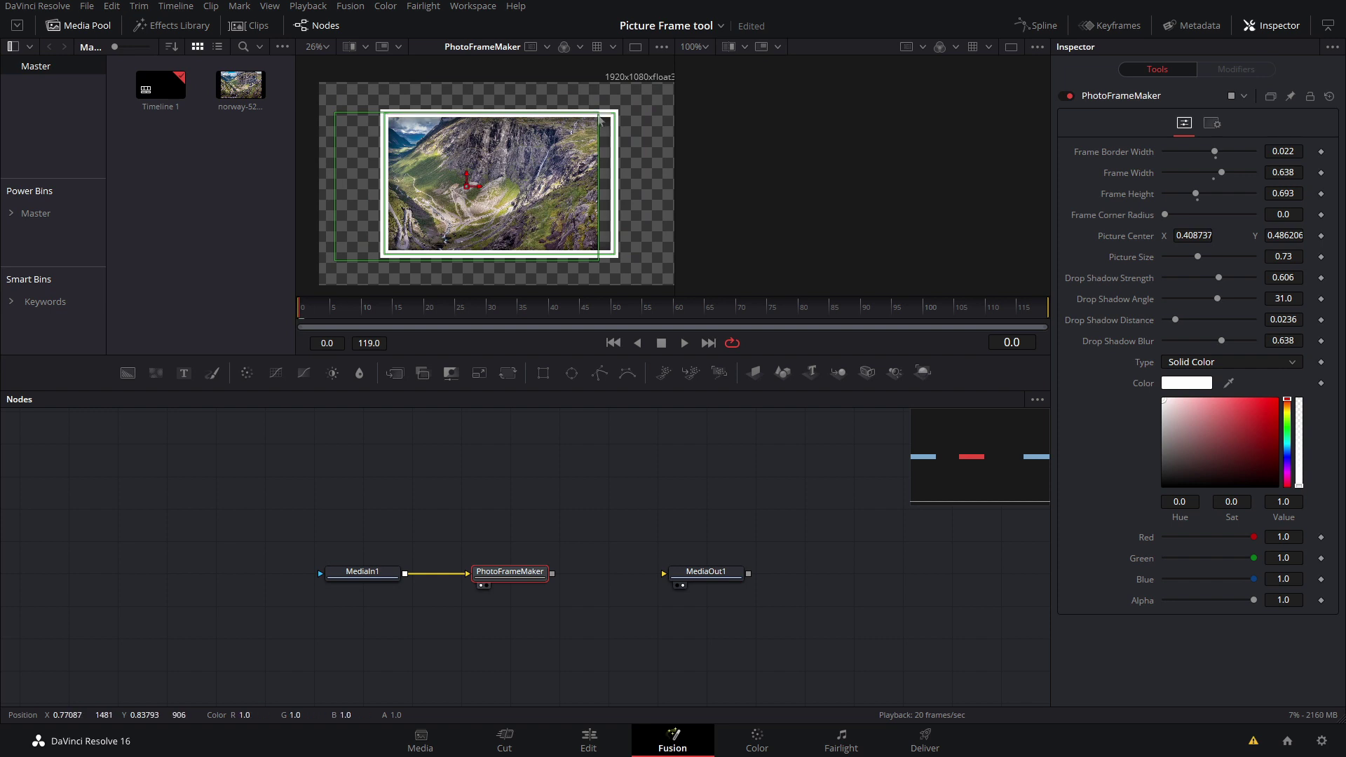
drag(600, 121, 639, 131)
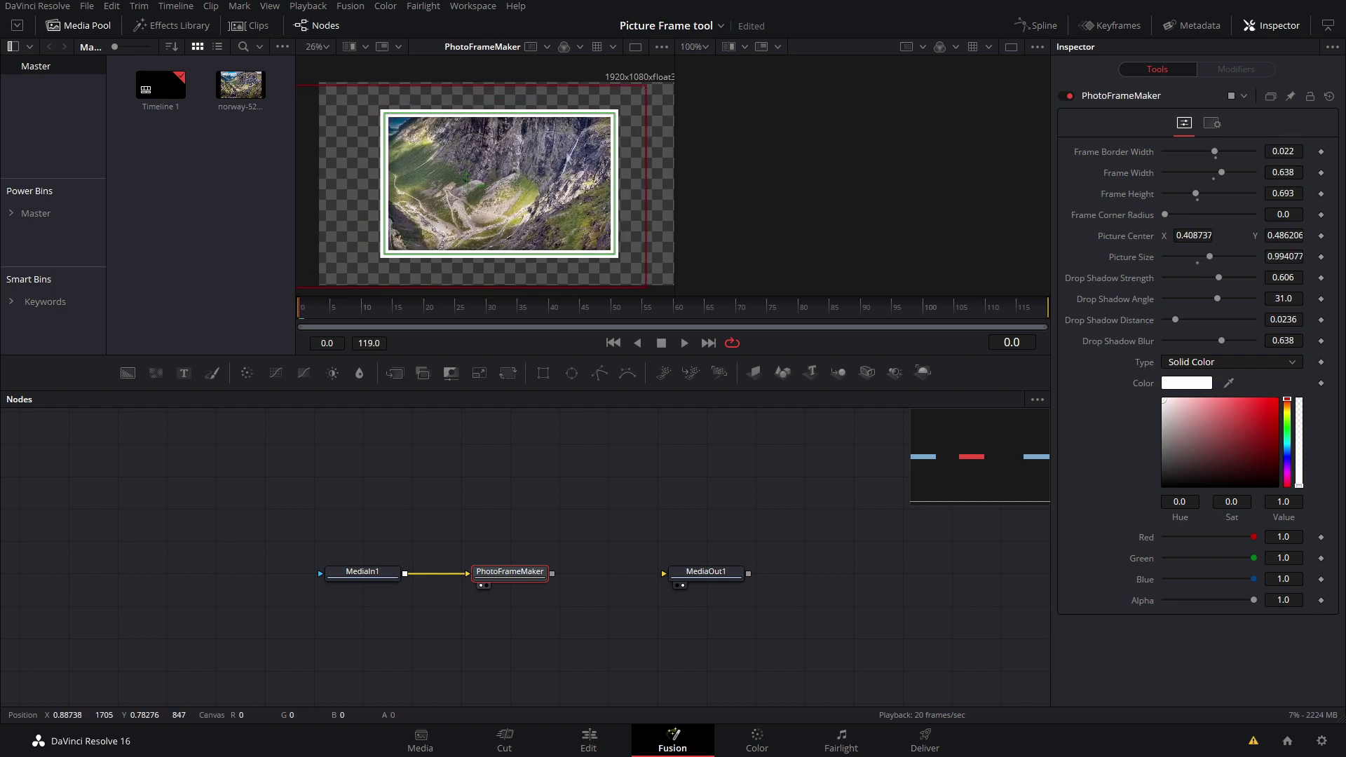
mouse_move(466, 175)
mouse_down()
mouse_move(533, 194)
mouse_move(448, 161)
mouse_up()
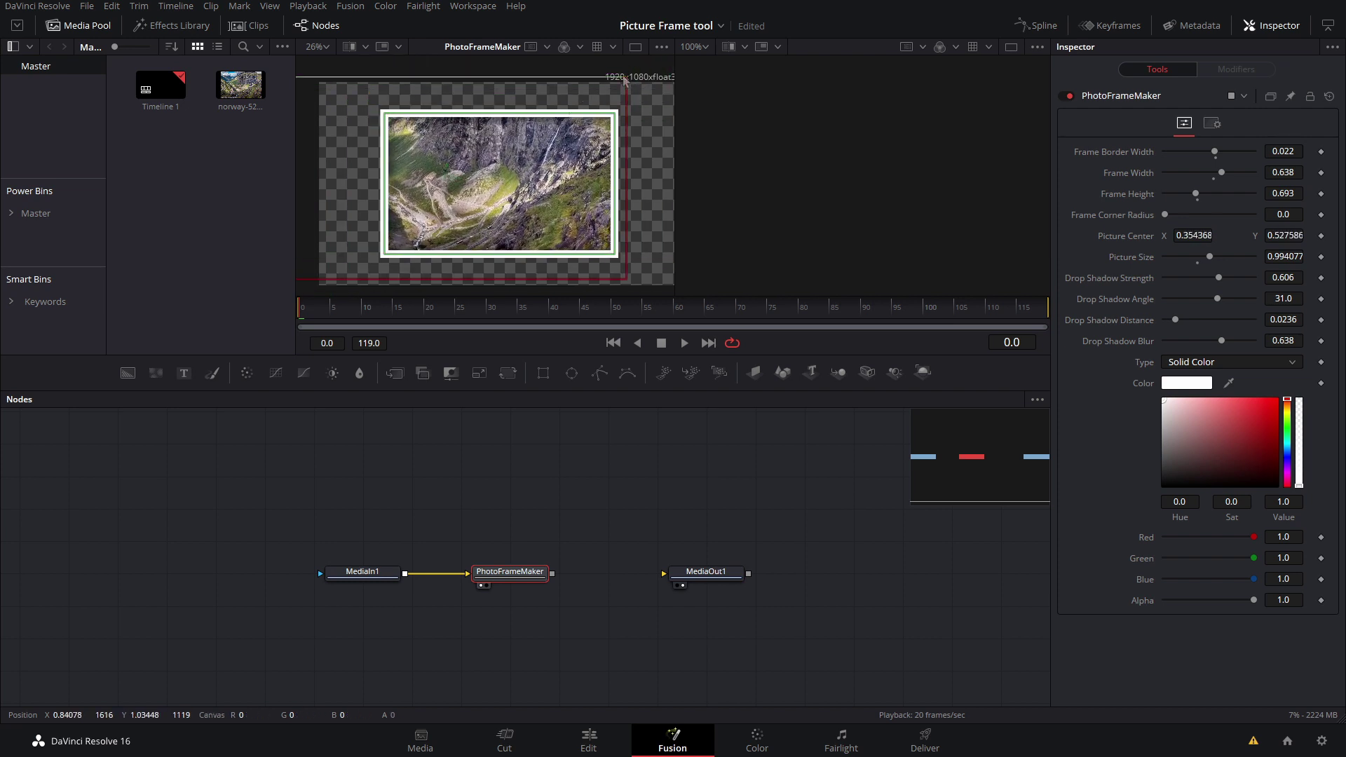
drag(624, 80, 590, 99)
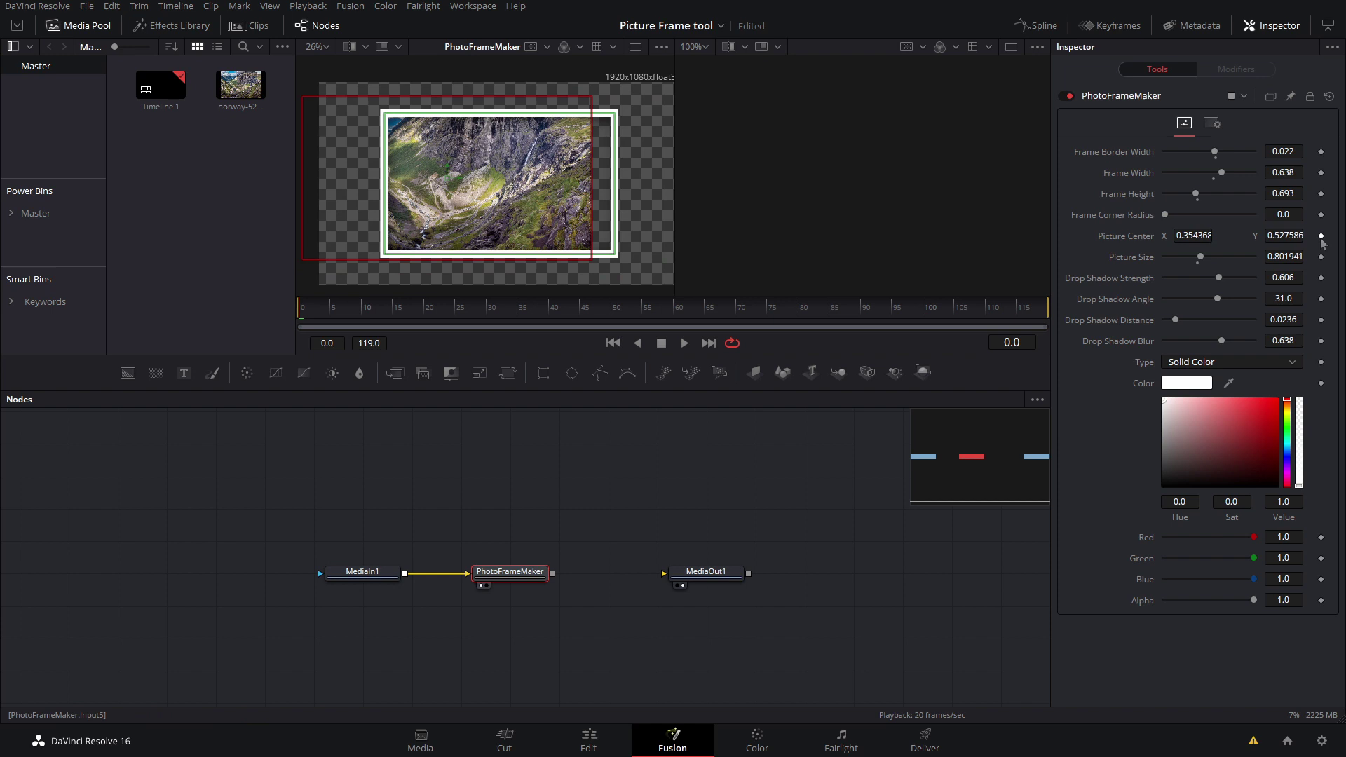
drag(446, 178, 496, 188)
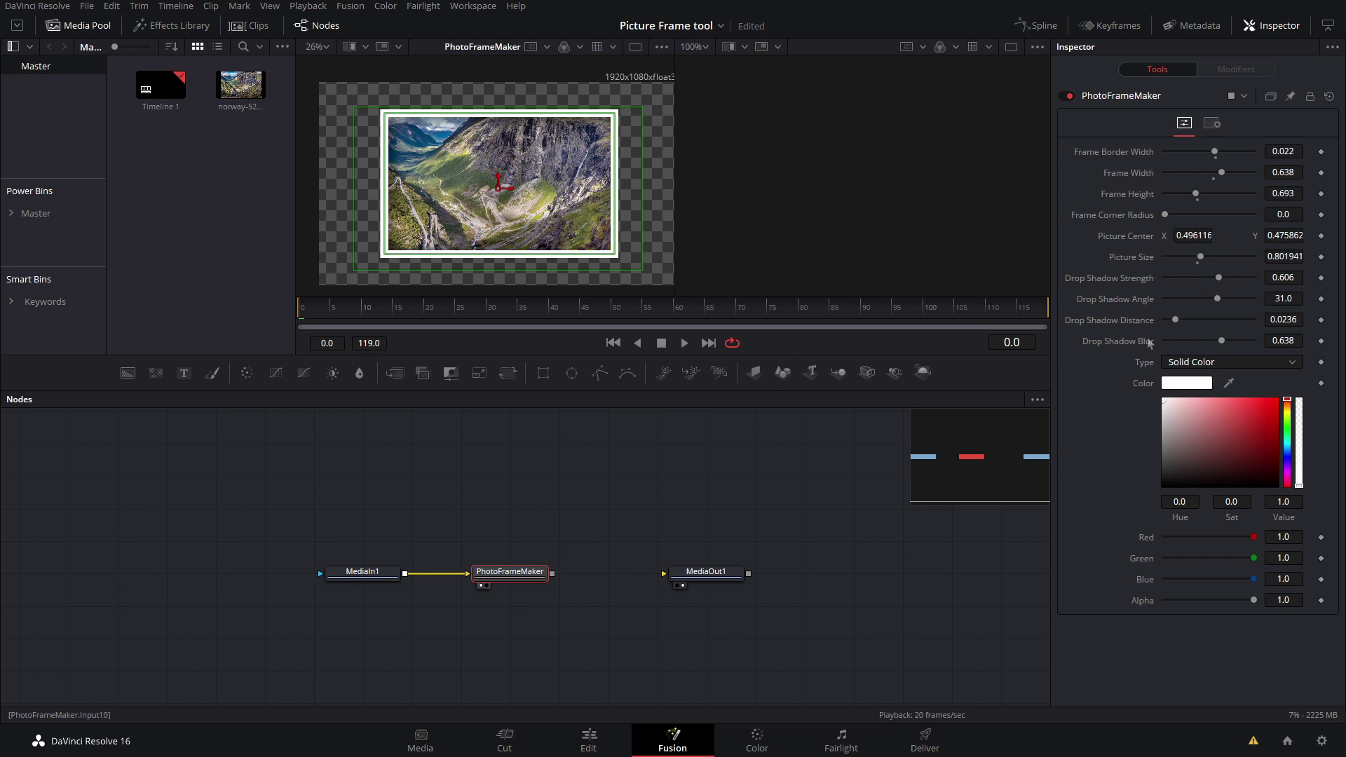
Set the drop shadow to Strength 0.724, Angle 40, Distance 0.0205 and Blur 0.551
drag(1219, 278, 960, 293)
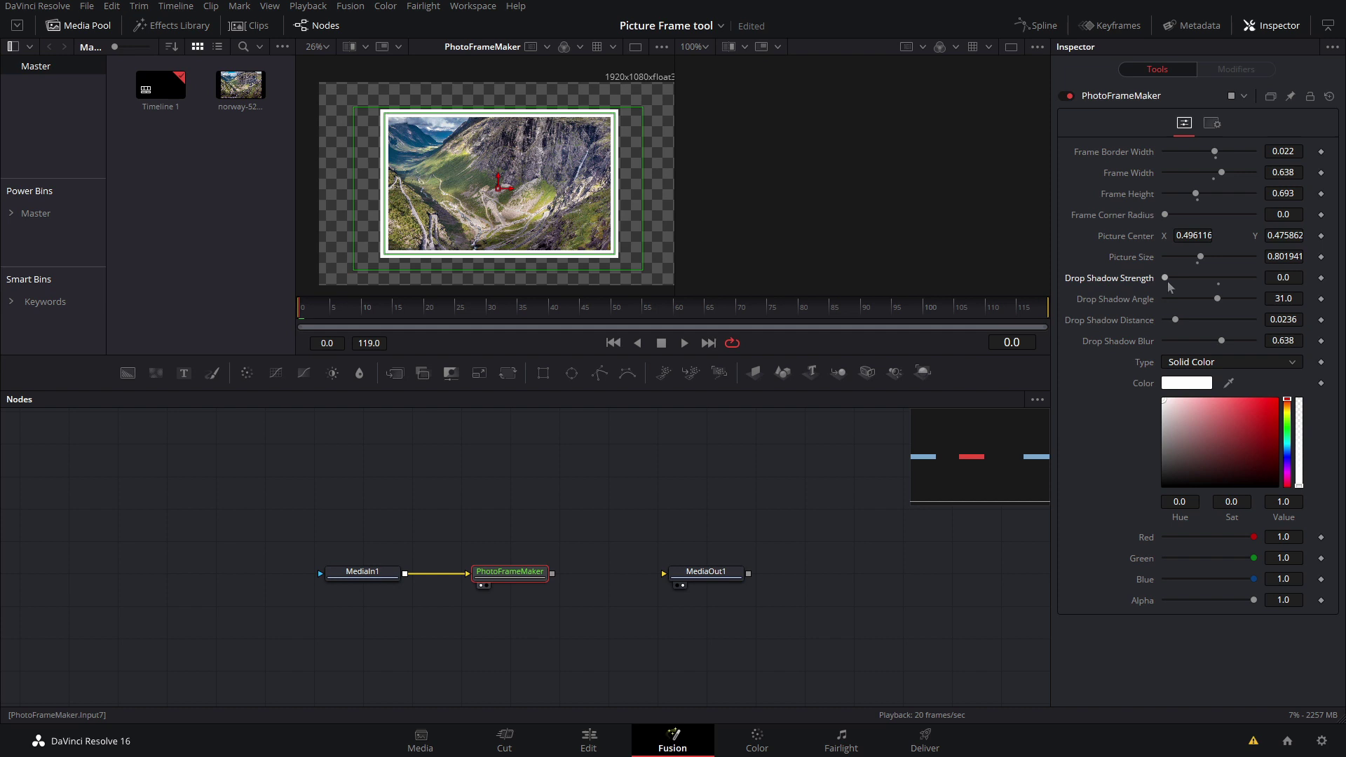
drag(1169, 282, 1210, 313)
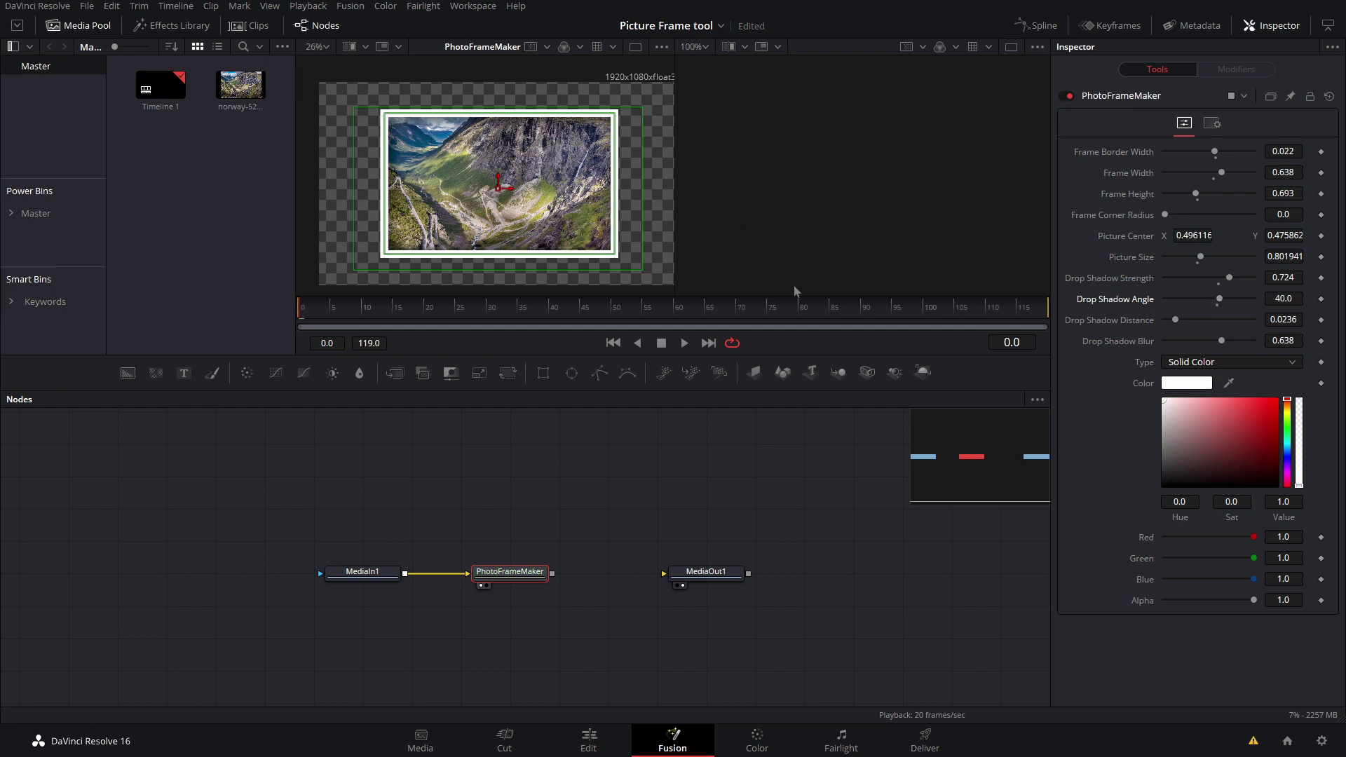
drag(1176, 323, 1208, 328)
click(1283, 320)
text(0.2)
key(Return)
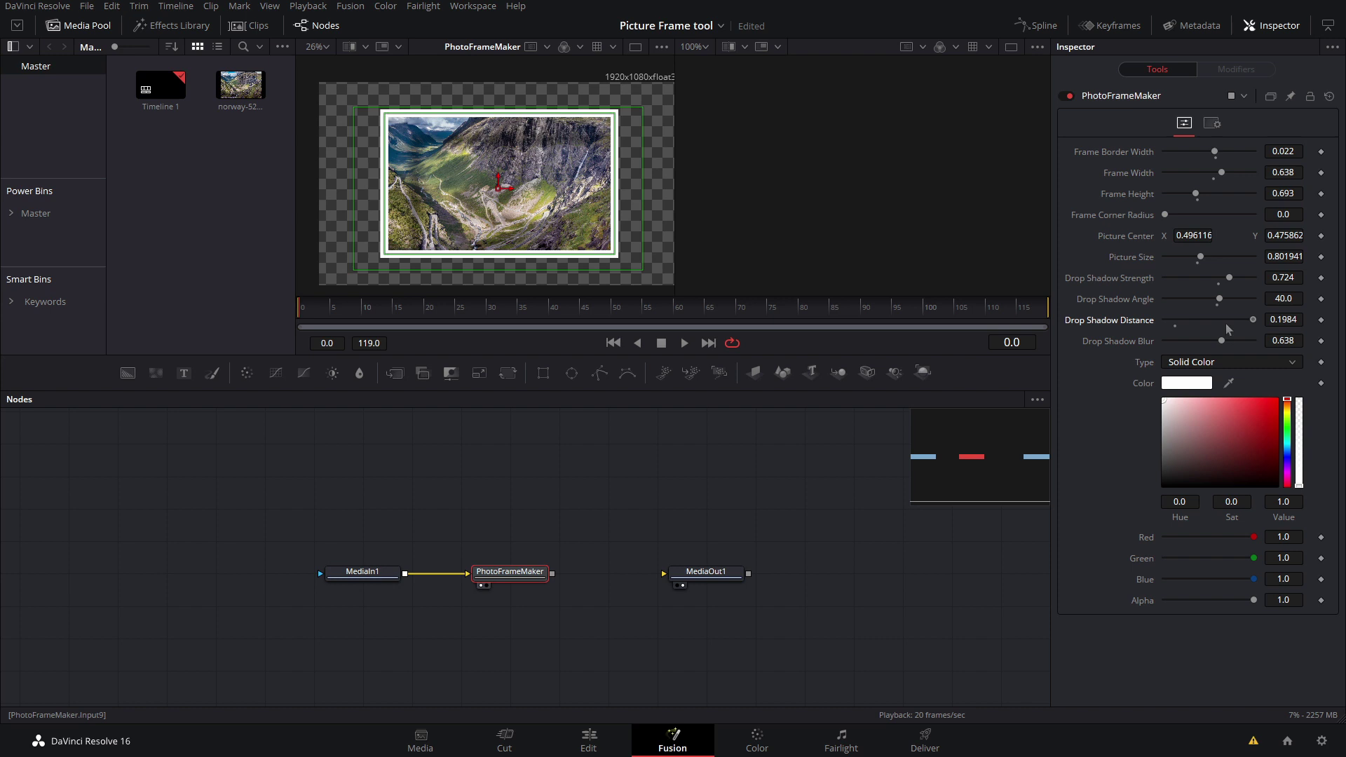
mouse_move(1177, 326)
mouse_down()
mouse_move(1147, 323)
mouse_move(1197, 322)
mouse_move(1156, 326)
mouse_move(1178, 345)
mouse_up()
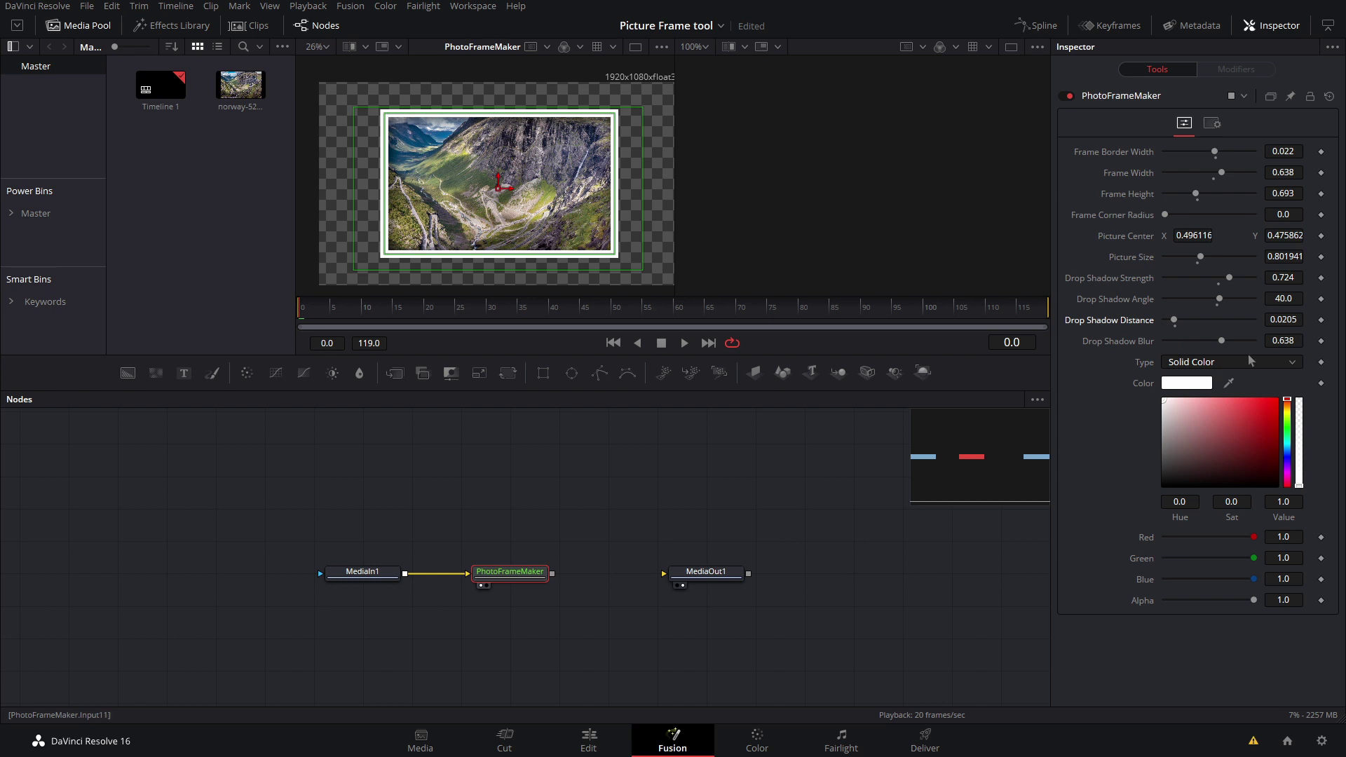
drag(1221, 341, 1184, 351)
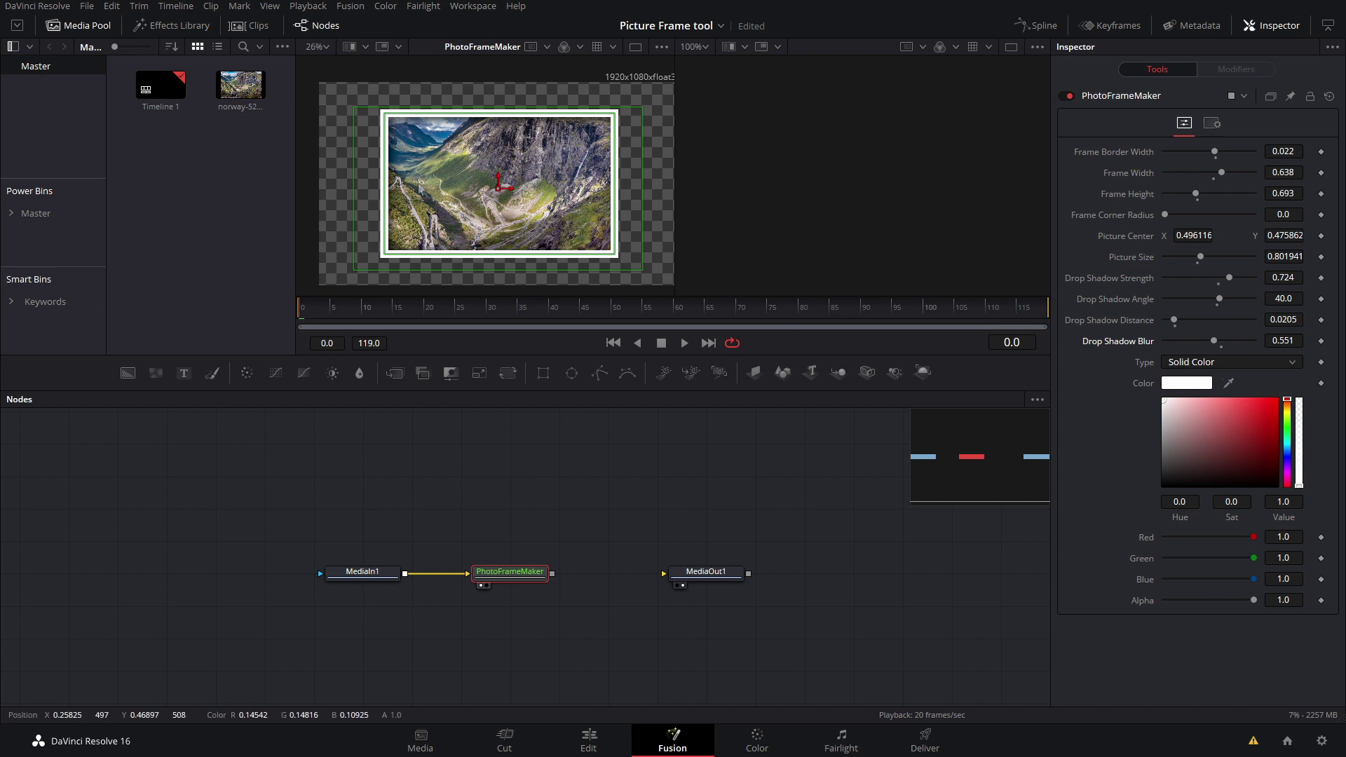
Save the project and check the frame fill type options, leaving them unchanged
key(ctrl+s)
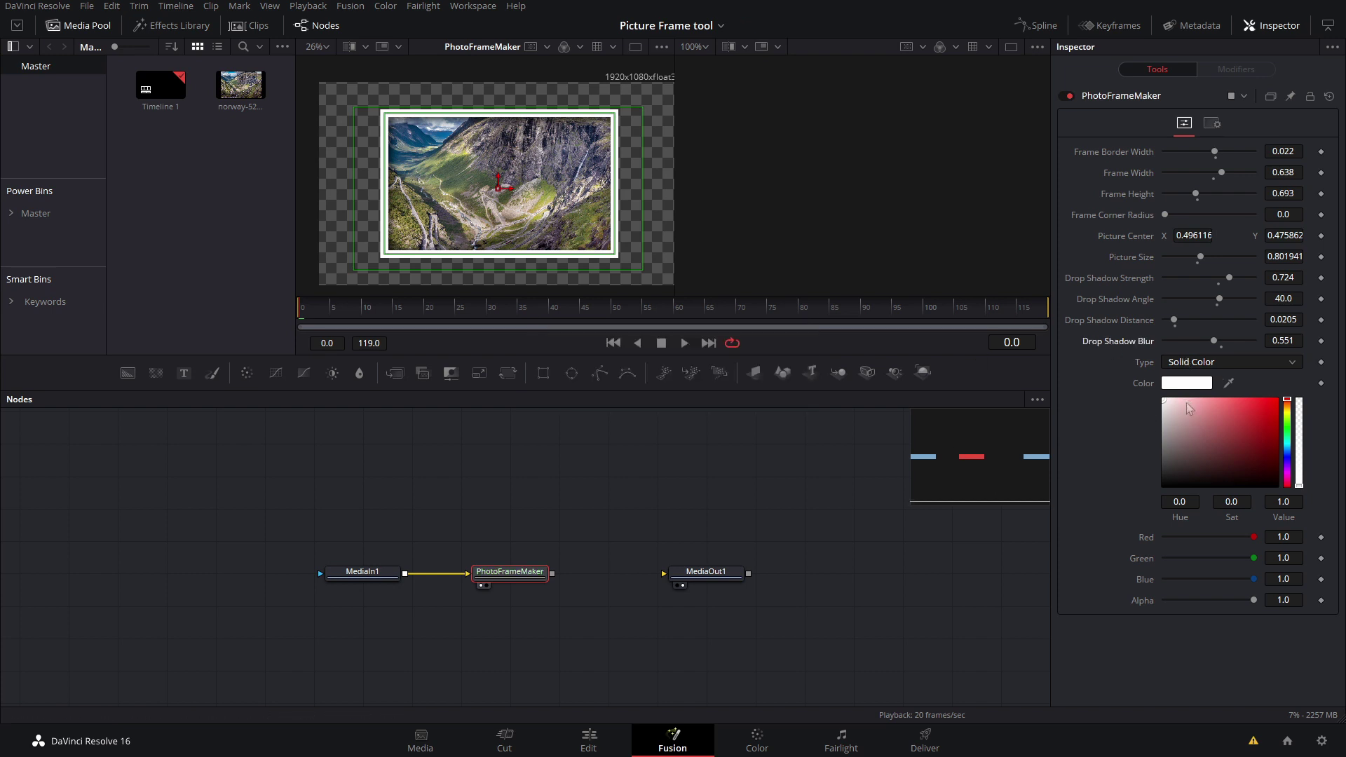
click(1182, 365)
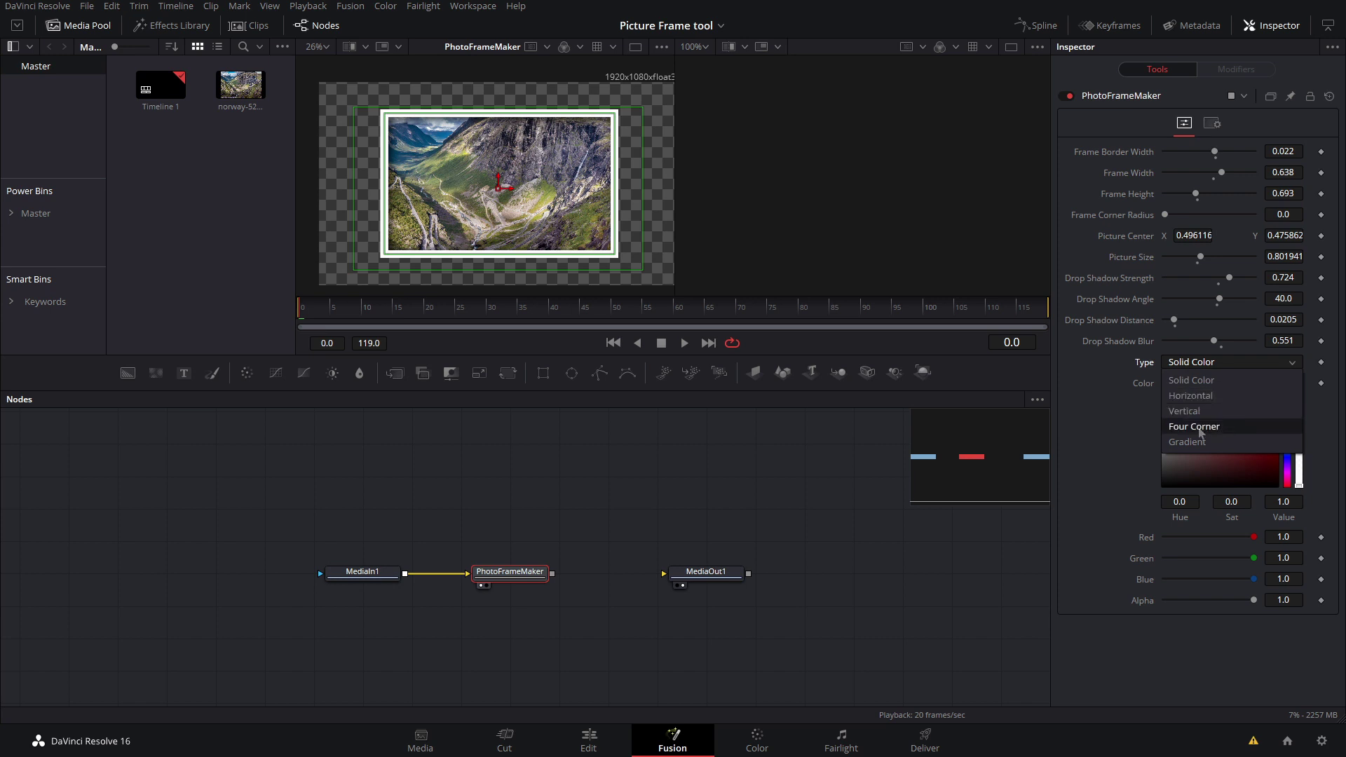
click(1106, 430)
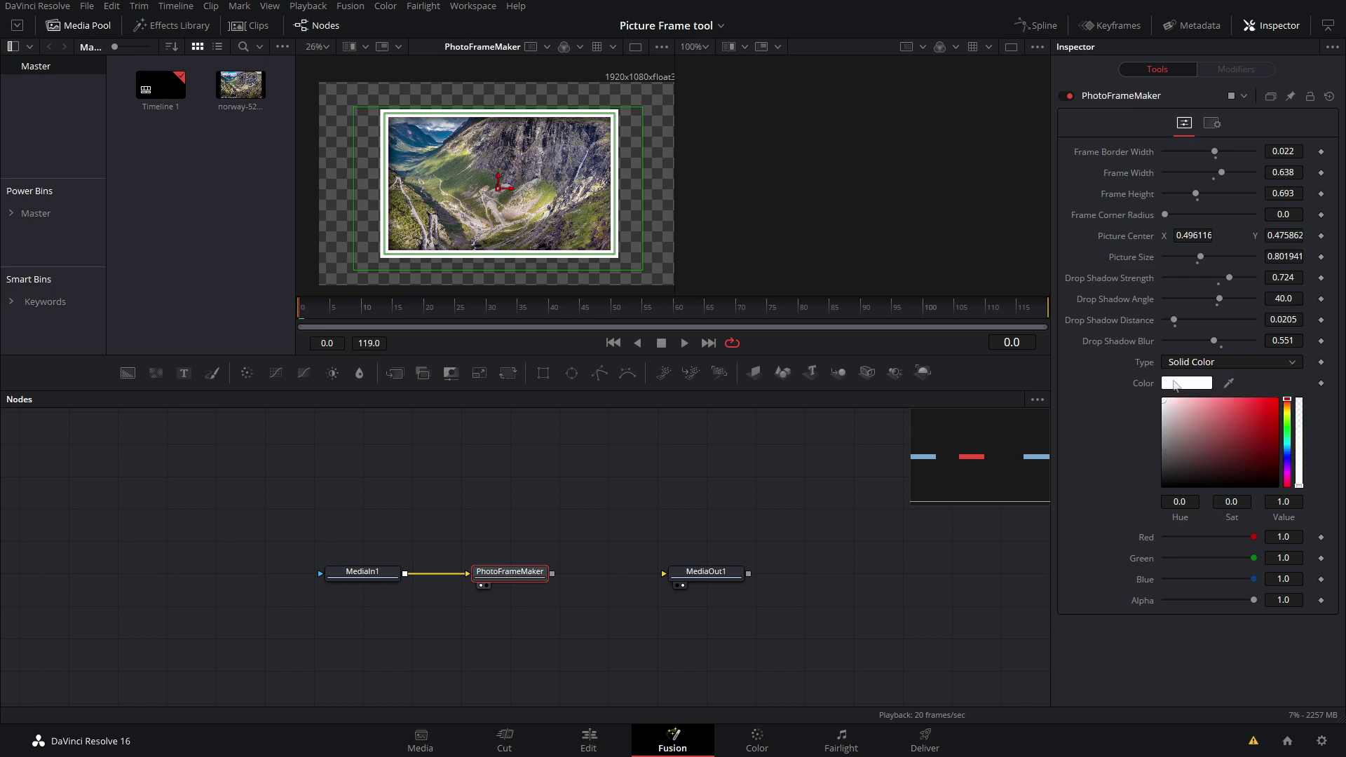
Try red, cyan and green borders, then sample a muted grey (0.568627, 0.529411, 0.560784) from the photo
drag(1181, 409, 1277, 399)
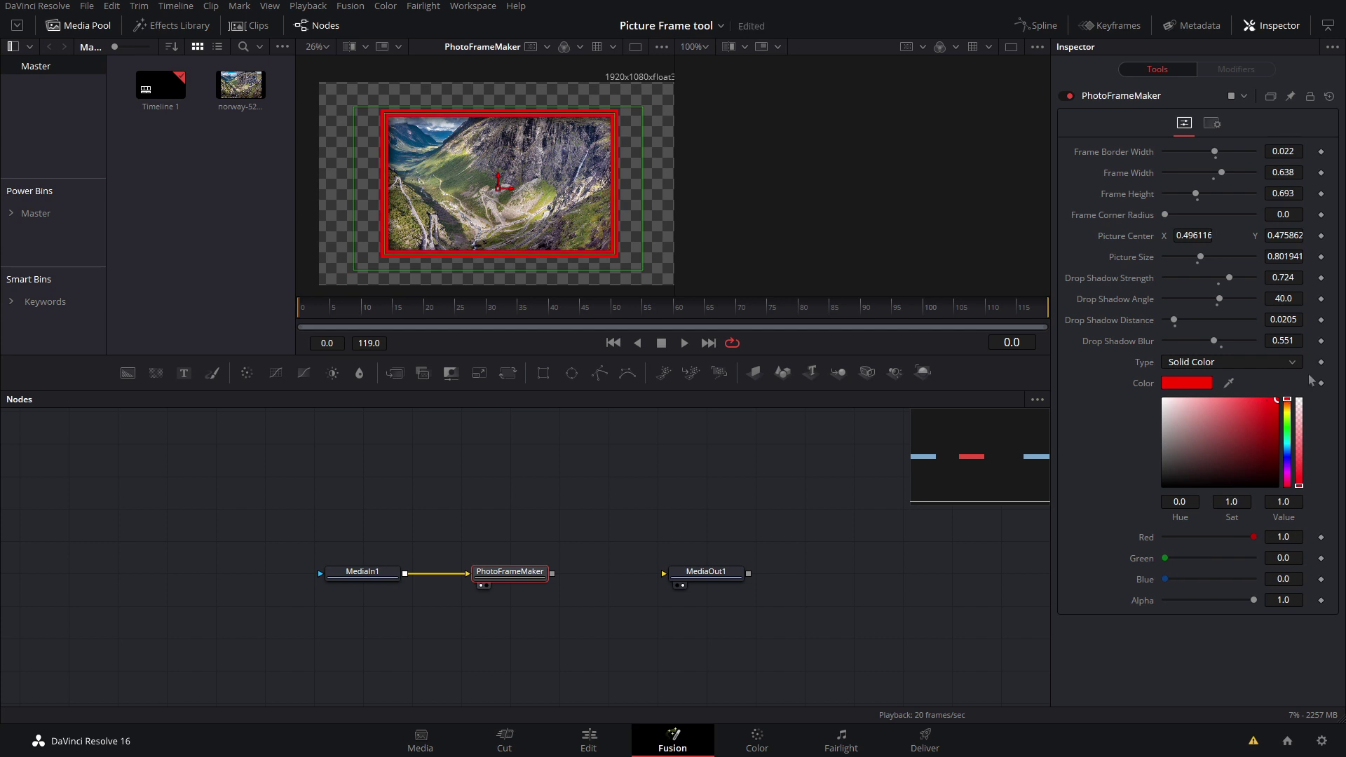
click(1287, 446)
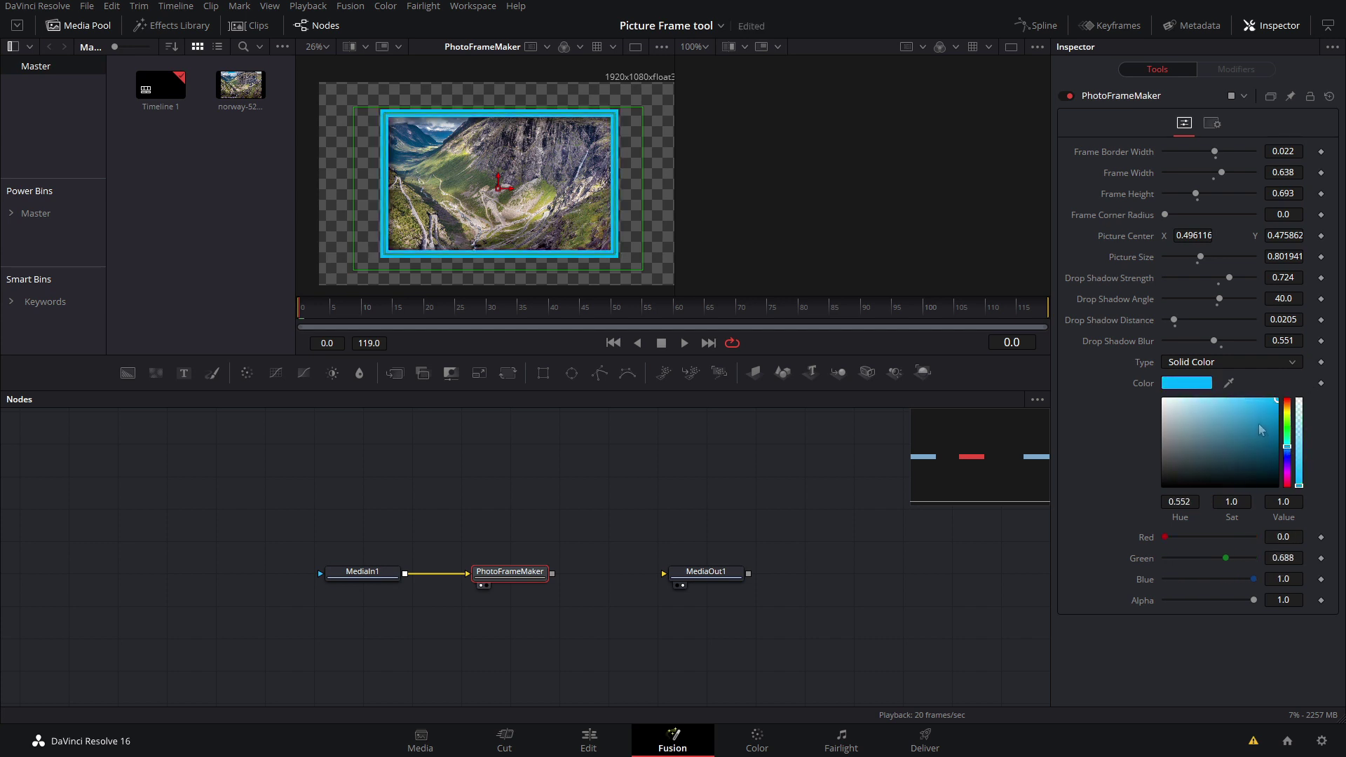
drag(1287, 441, 1287, 436)
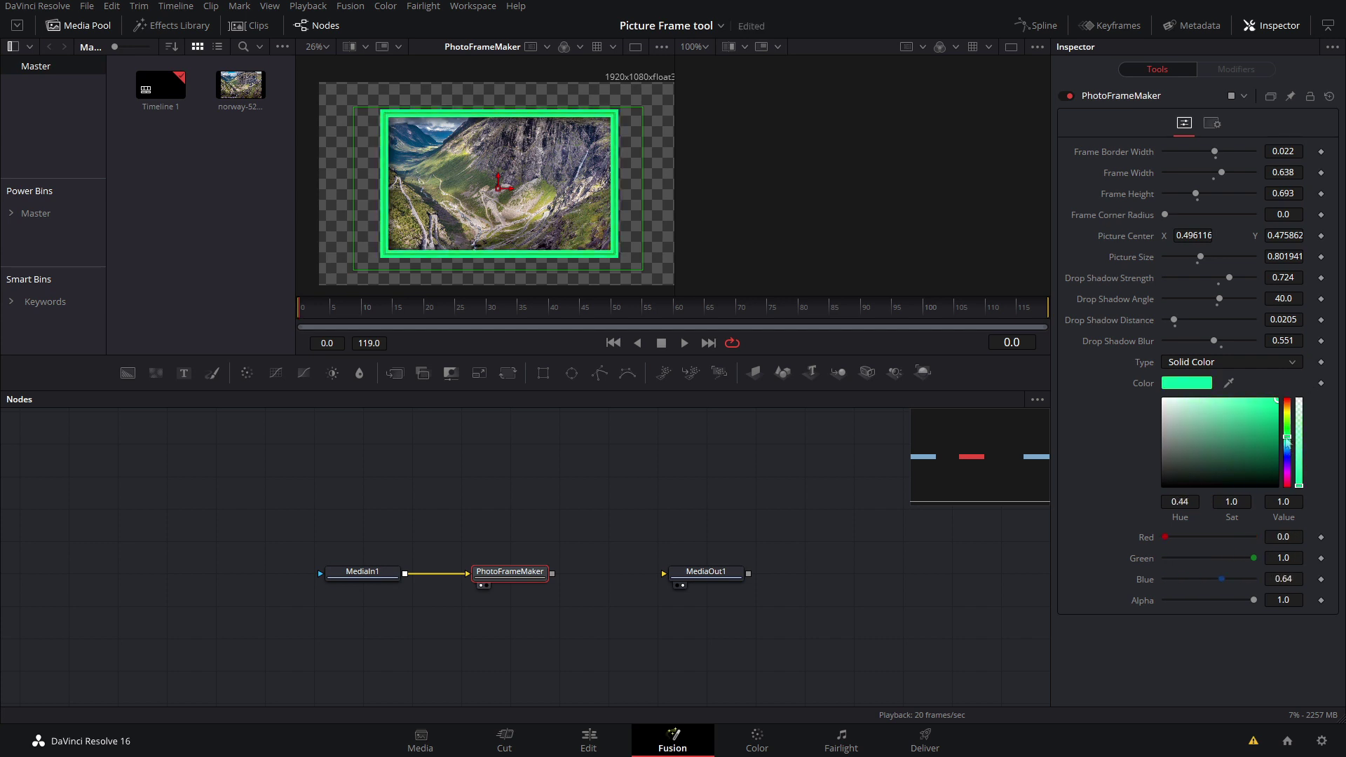
drag(1114, 358, 540, 148)
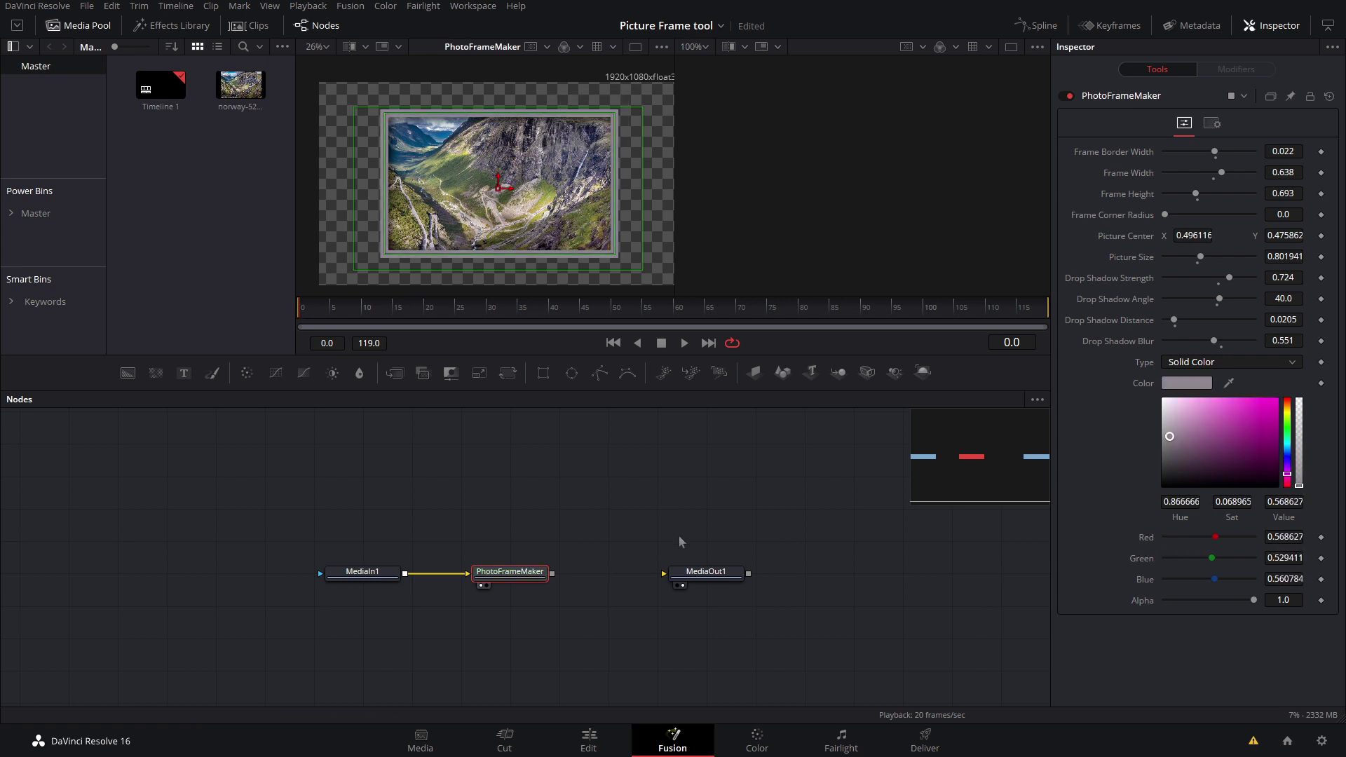
click(697, 570)
click(485, 447)
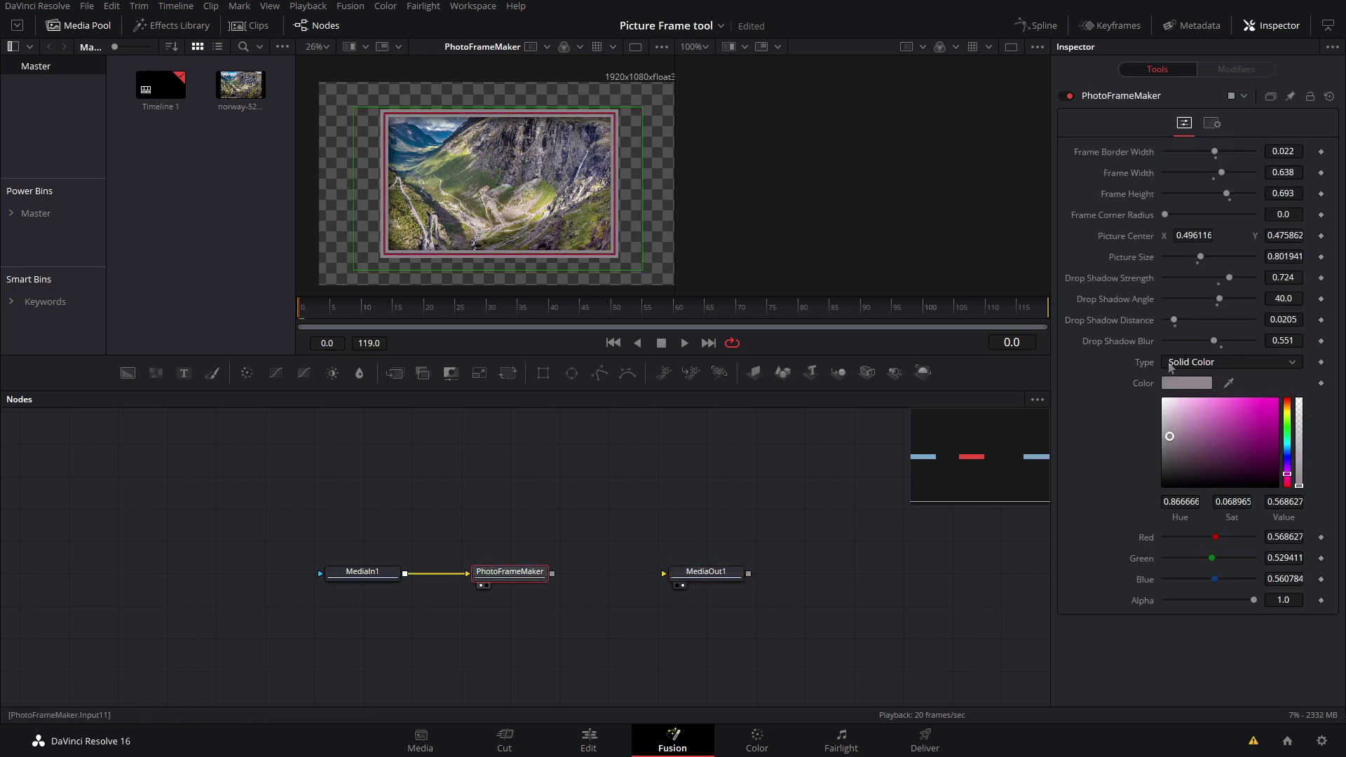
Switch the border to Four Corner and sample blue, light grey, olive and brown corners from the photo
click(1183, 364)
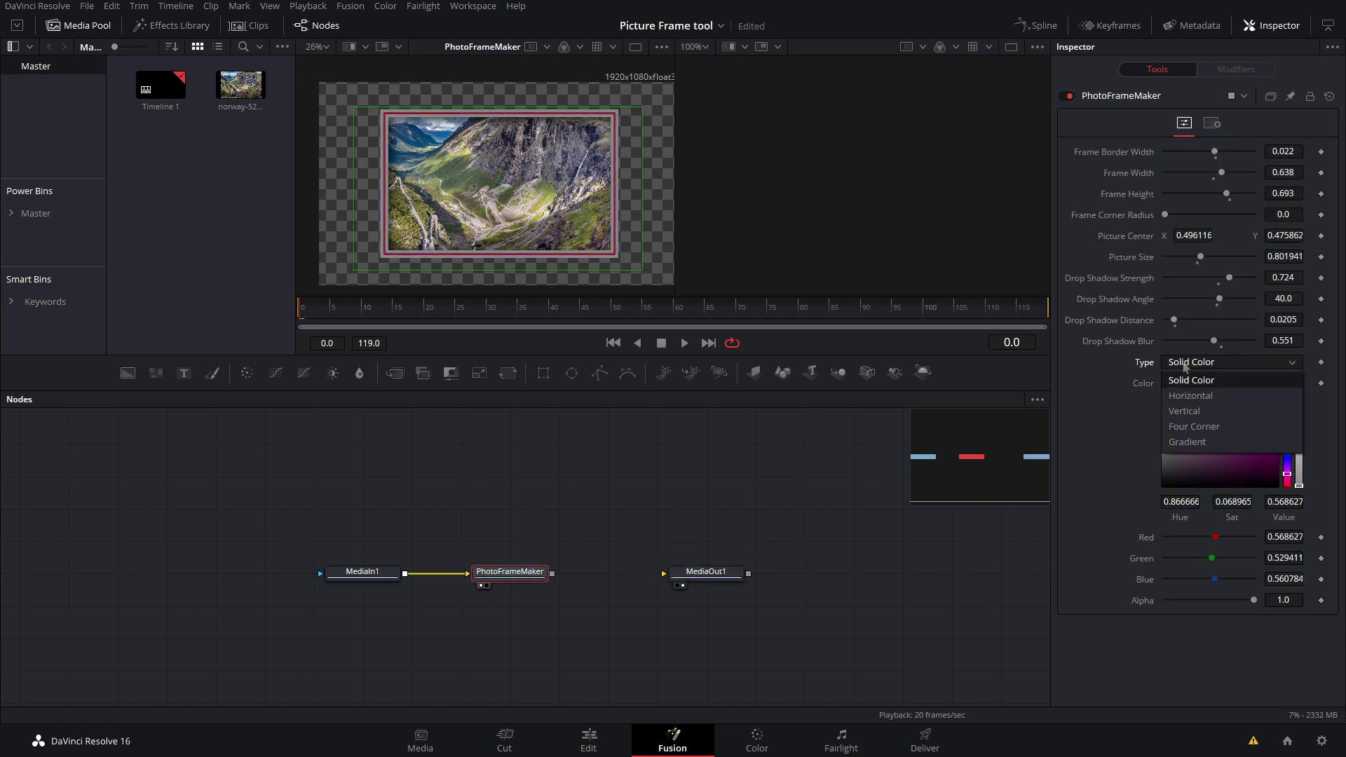
click(1192, 427)
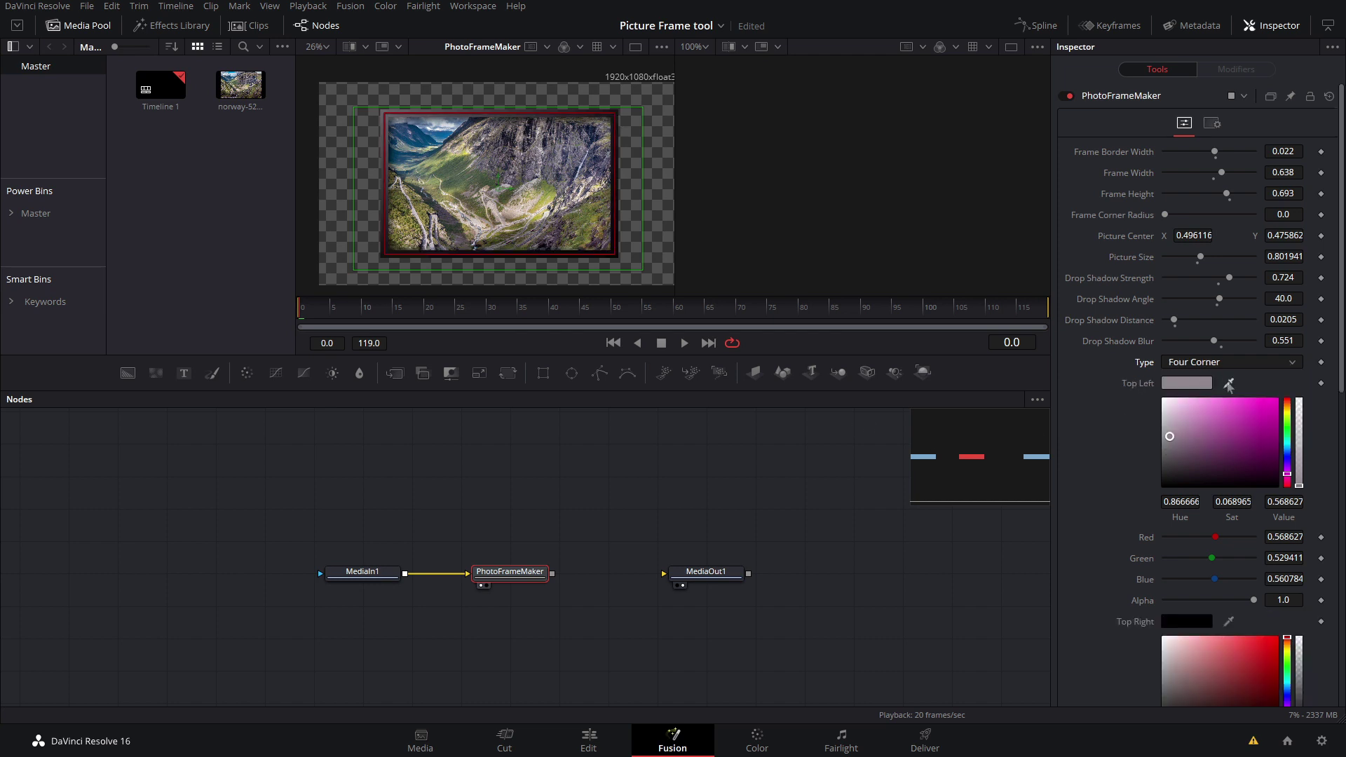
drag(366, 136, 405, 116)
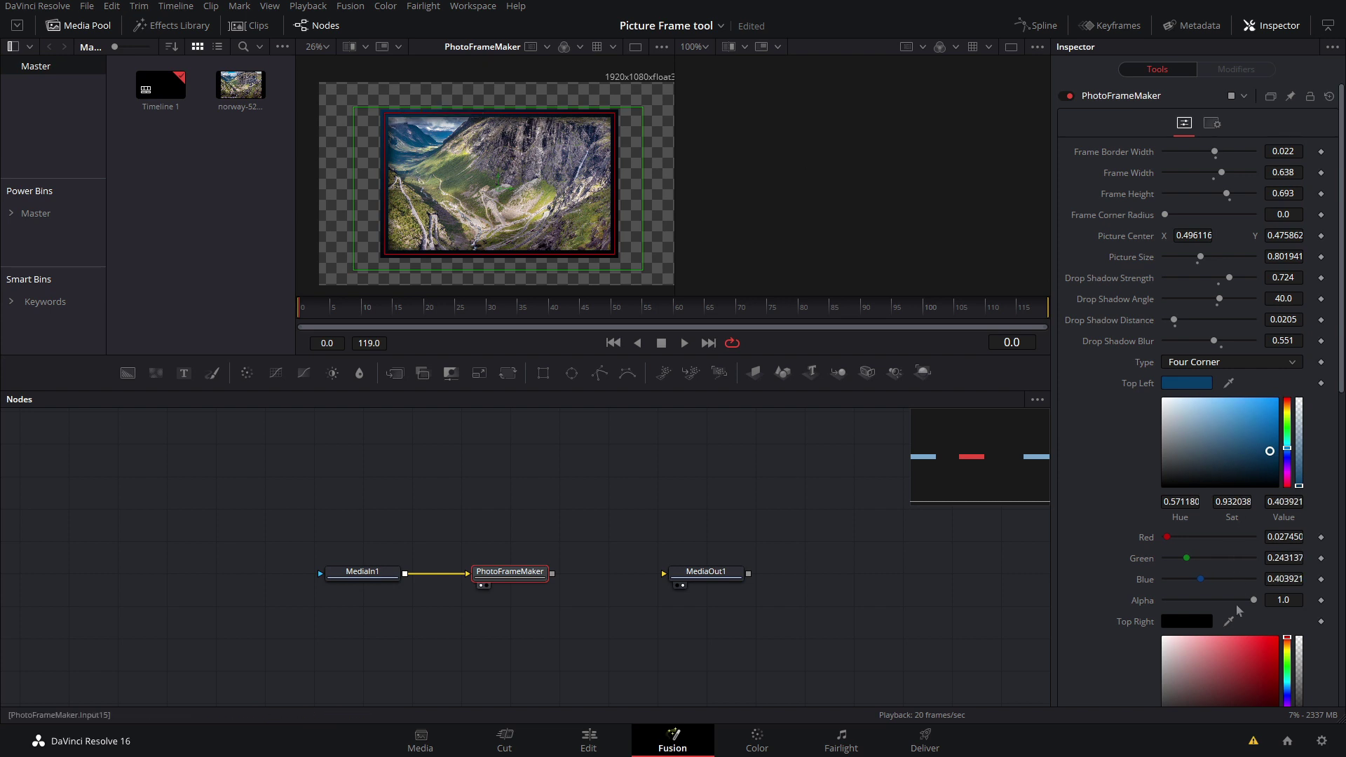
drag(1228, 622, 601, 121)
scroll(1225, 607, down, 3)
drag(1232, 610, 401, 235)
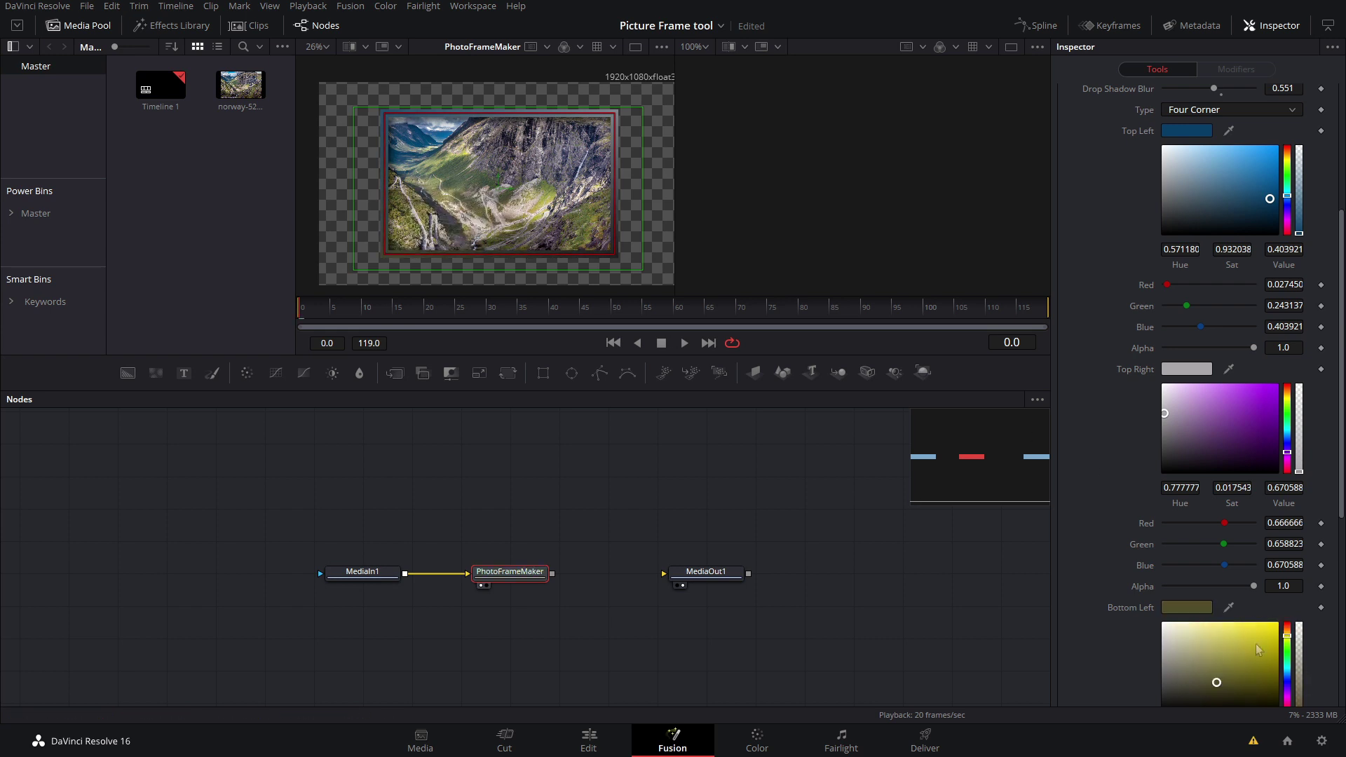
scroll(1204, 610, down, 4)
drag(1229, 468, 612, 241)
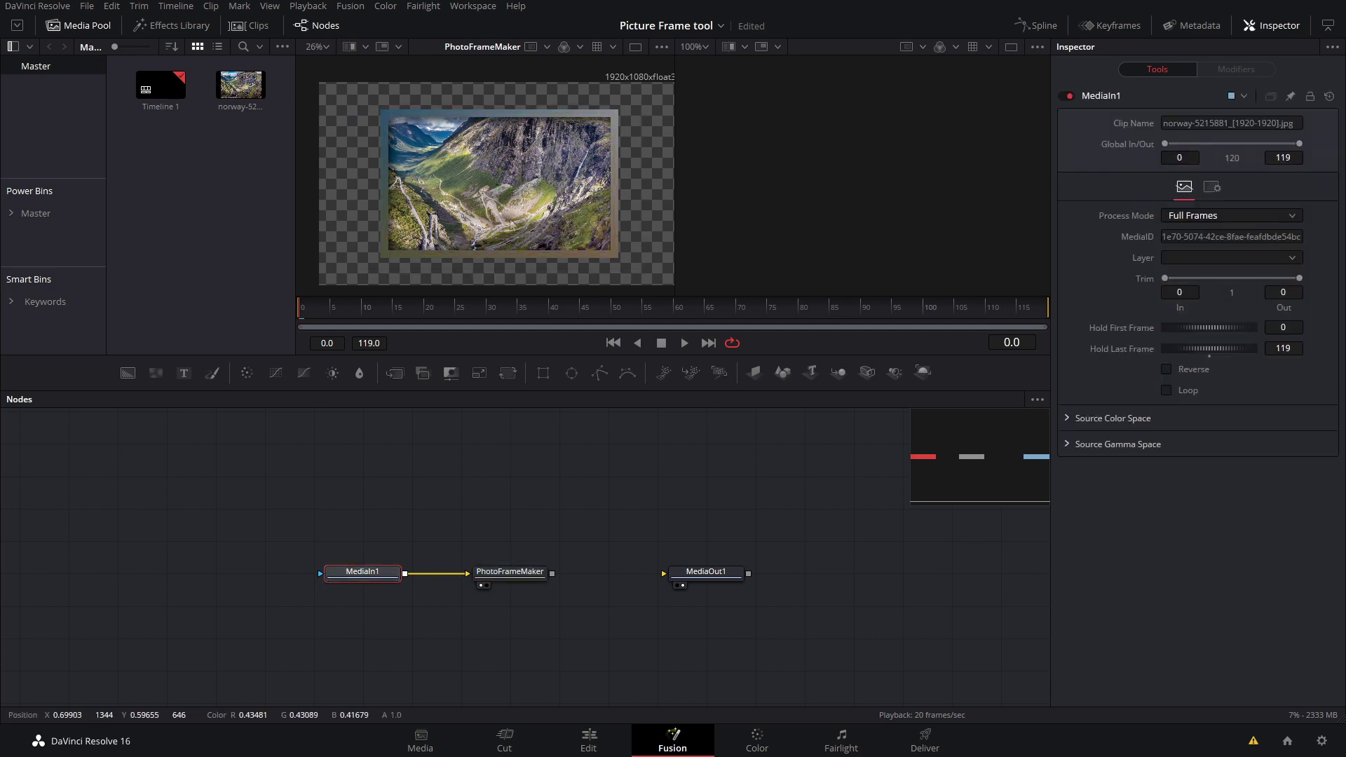
Spread out the MediaOut1 and PhotoFrameMaker nodes and hide the frame guides
drag(706, 571, 804, 571)
click(510, 571)
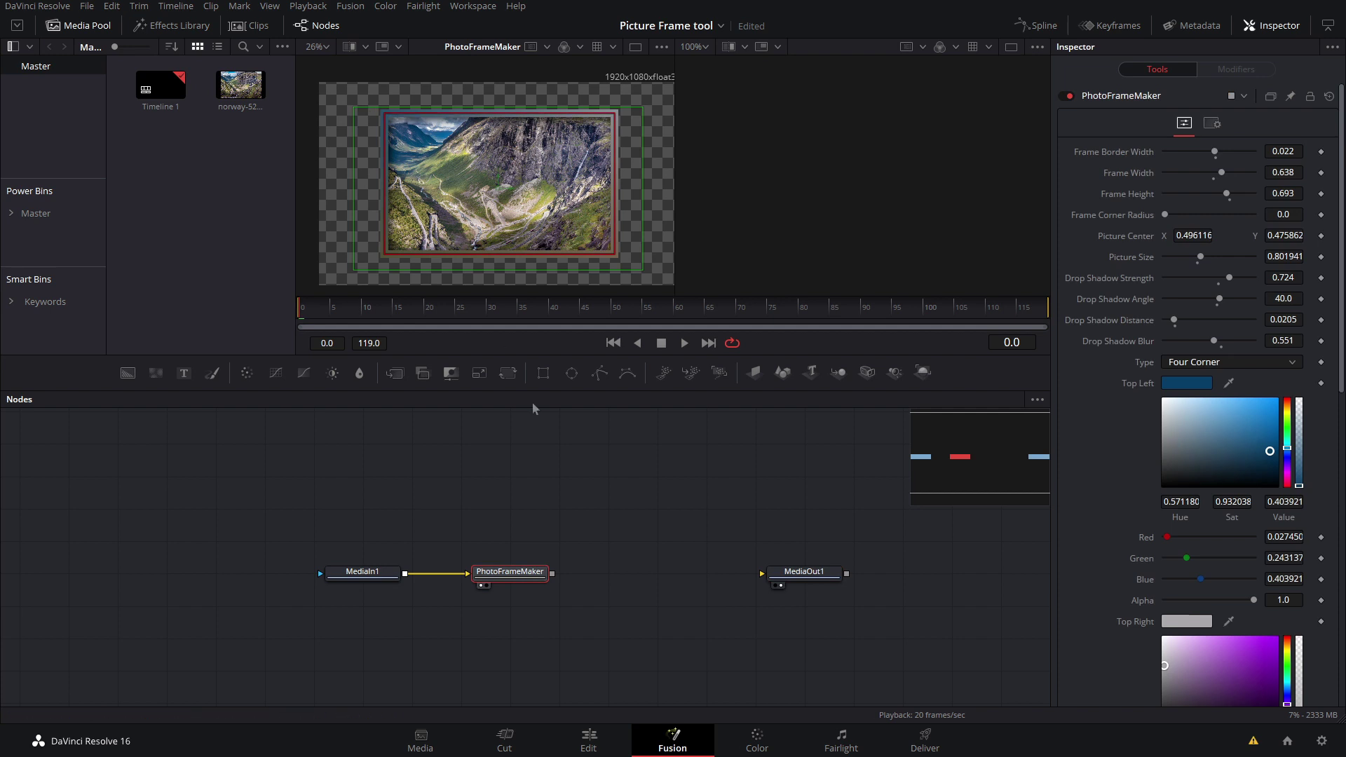
drag(506, 573, 457, 574)
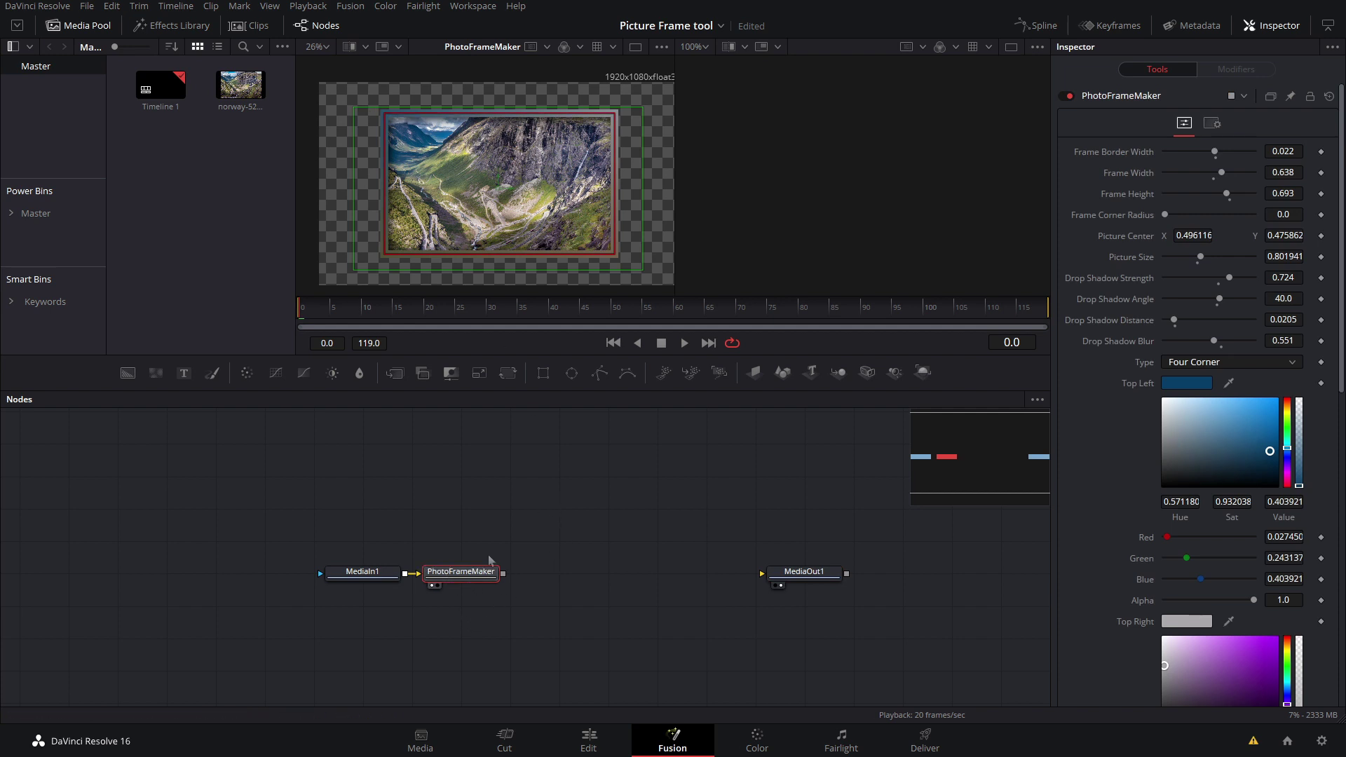
click(554, 510)
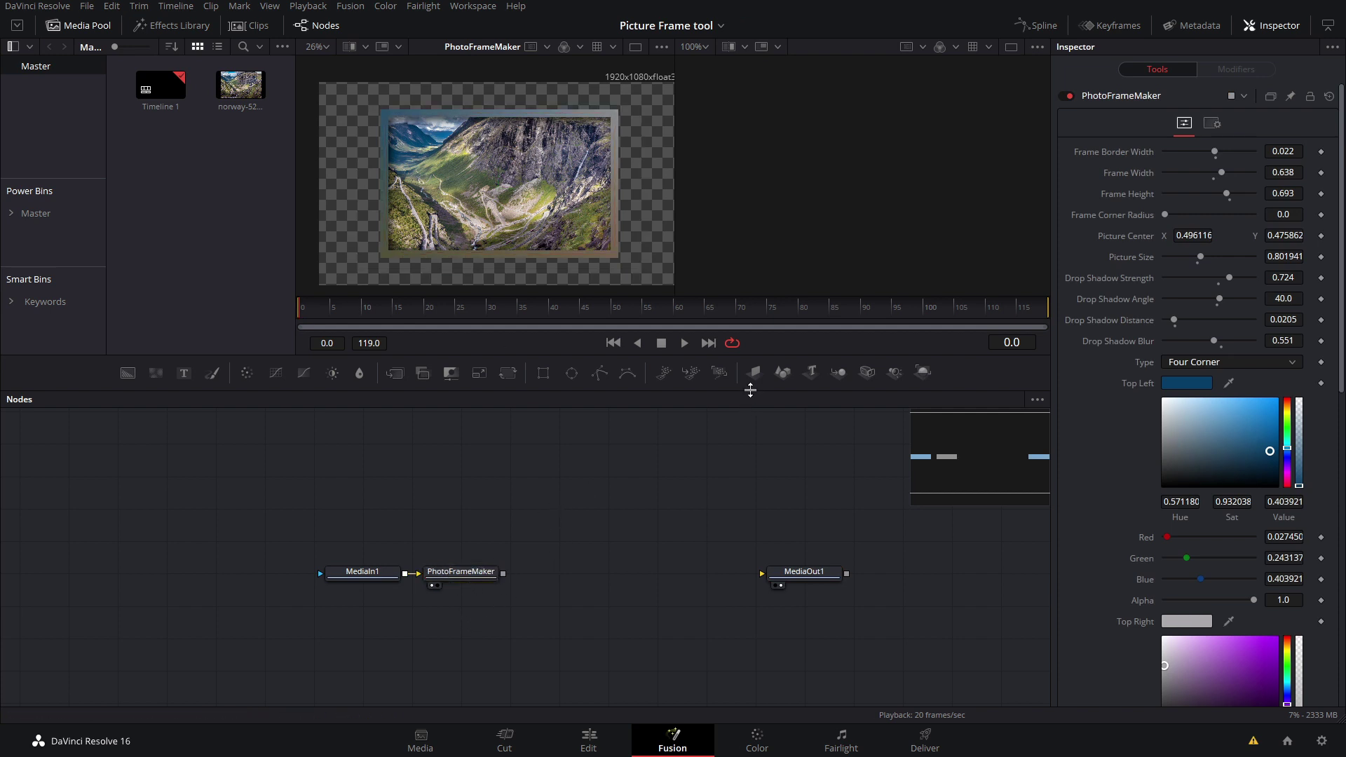
Add an ImagePlane3D fed by PhotoFrameMaker and preview it in 3D over frames 11 to 89
drag(754, 373, 607, 582)
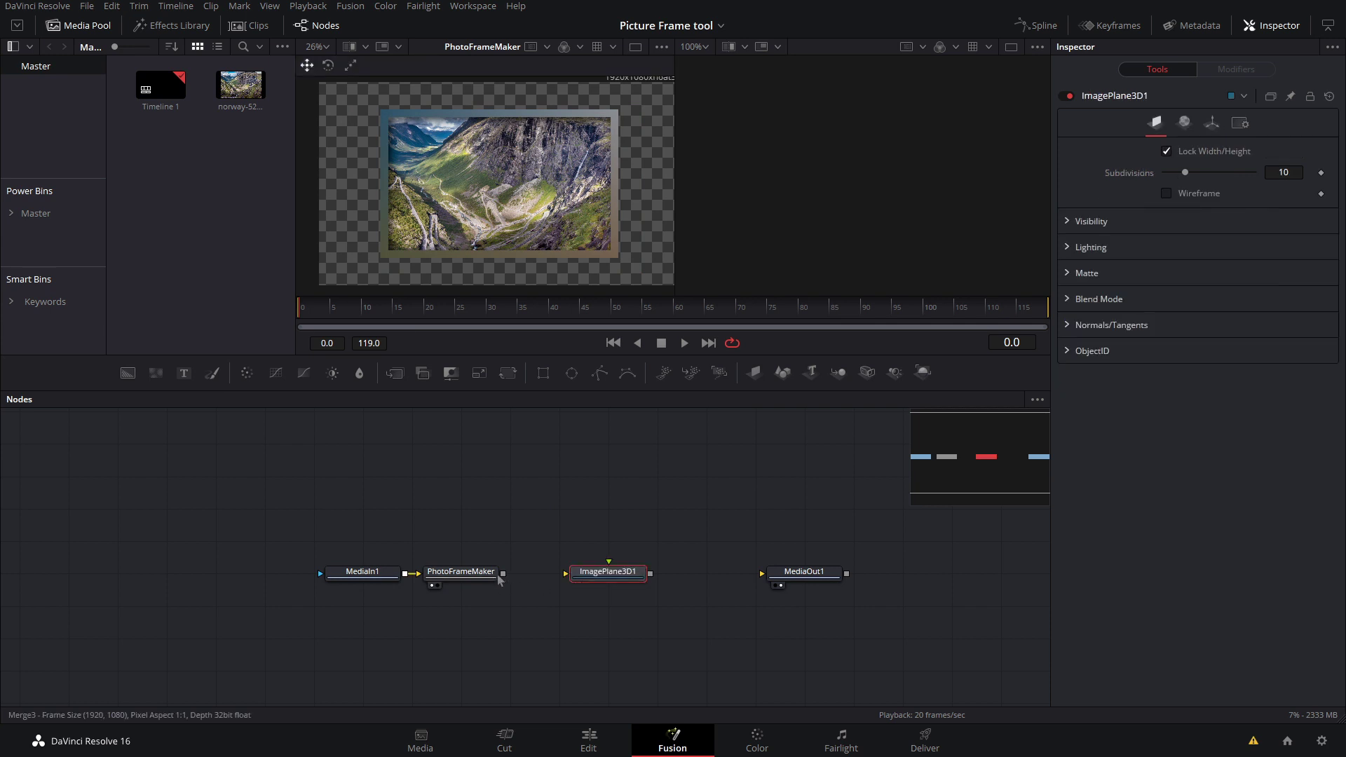
drag(498, 573, 559, 576)
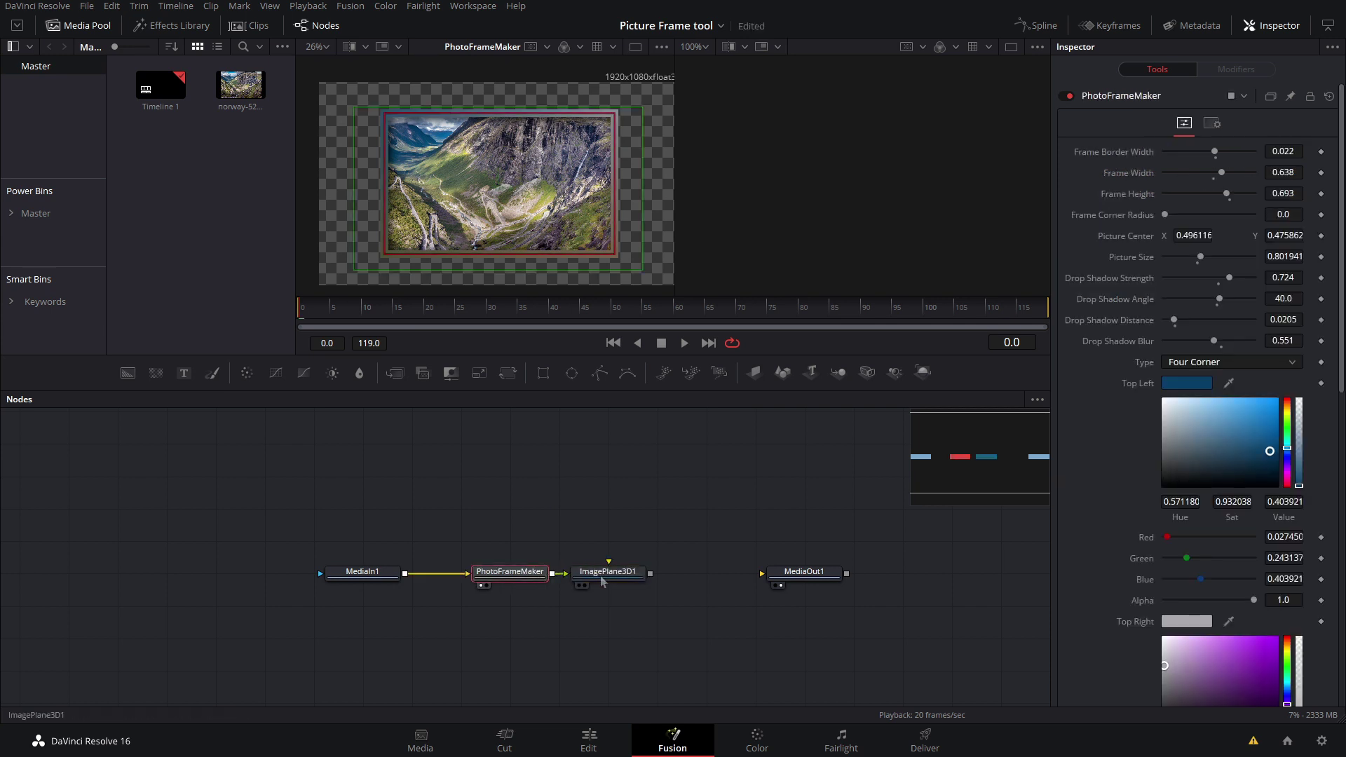
click(579, 585)
scroll(526, 210, up, 5)
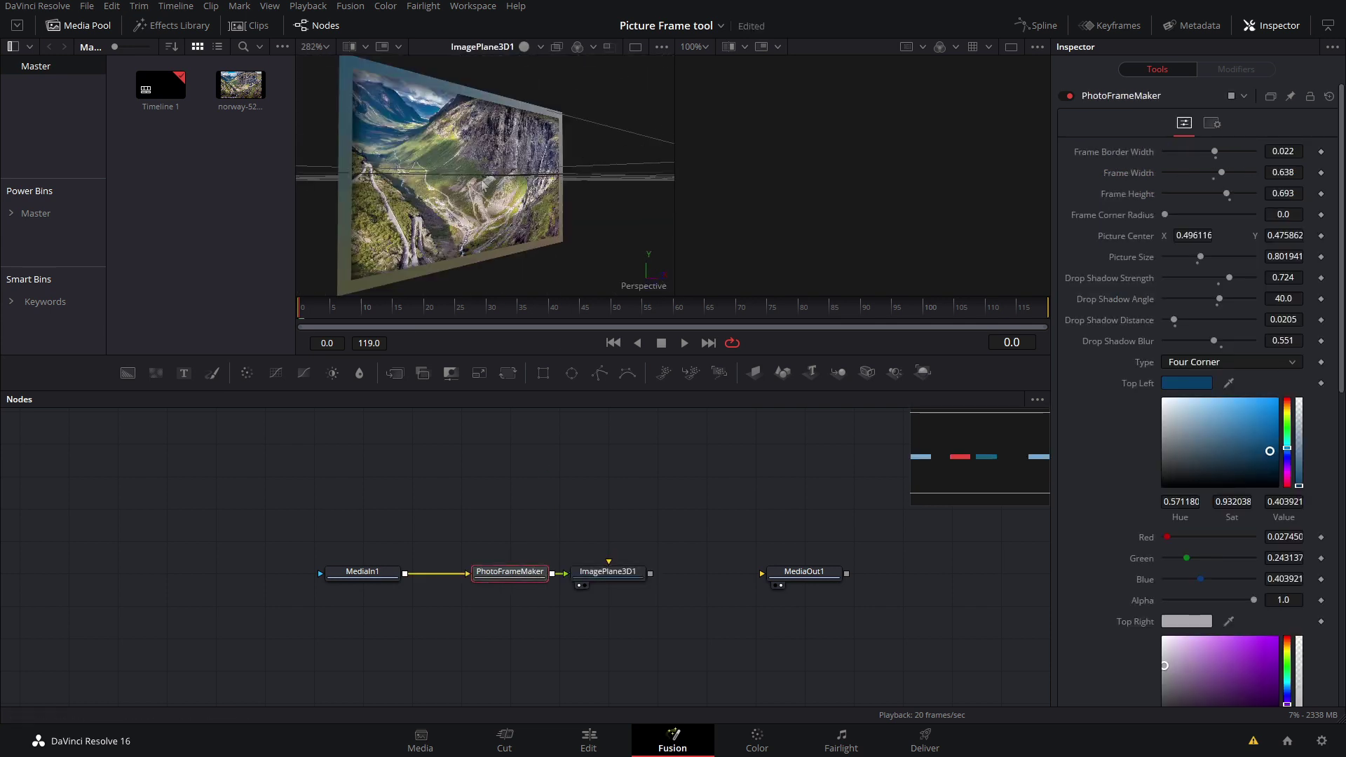
drag(483, 185, 398, 260)
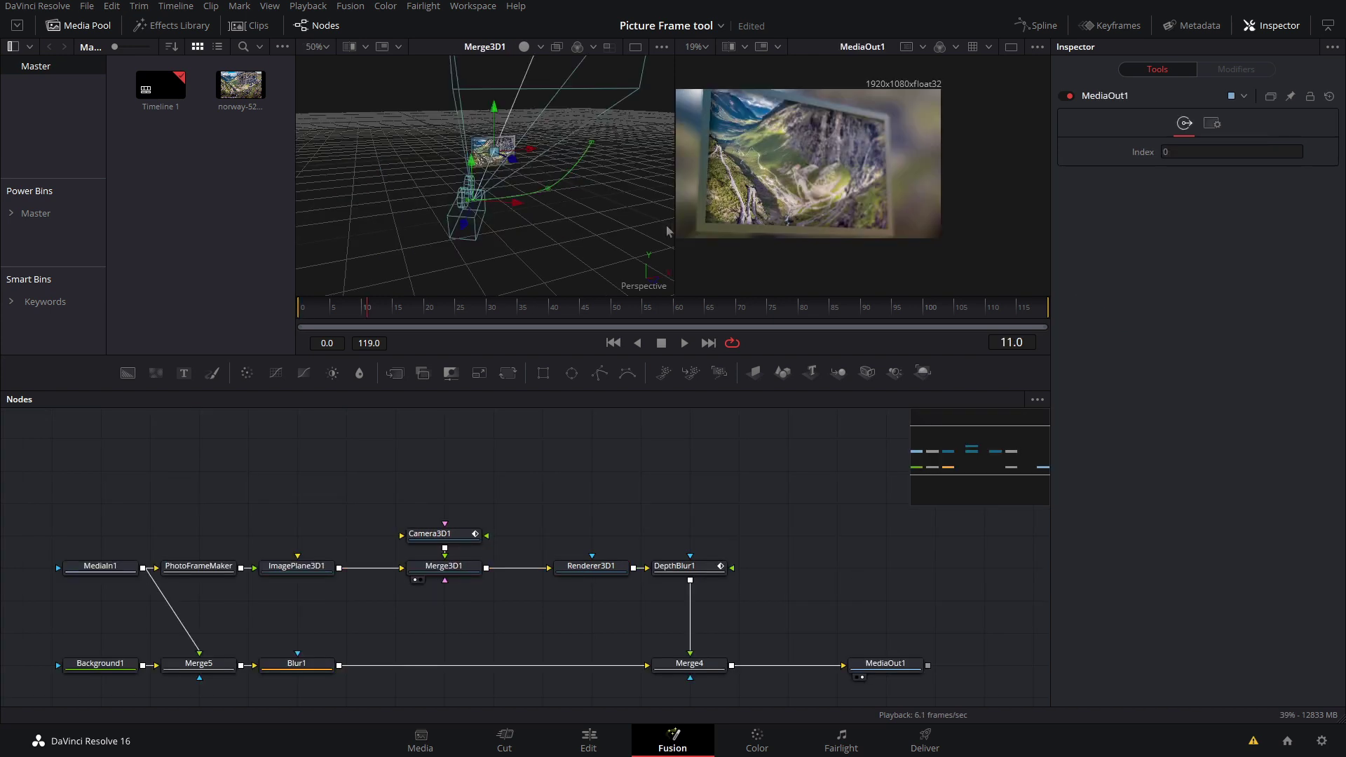
drag(361, 313, 847, 311)
Play Timeline 1's Fusion Composition clip on the Edit page from the start, with looping on
click(589, 740)
drag(915, 403, 720, 404)
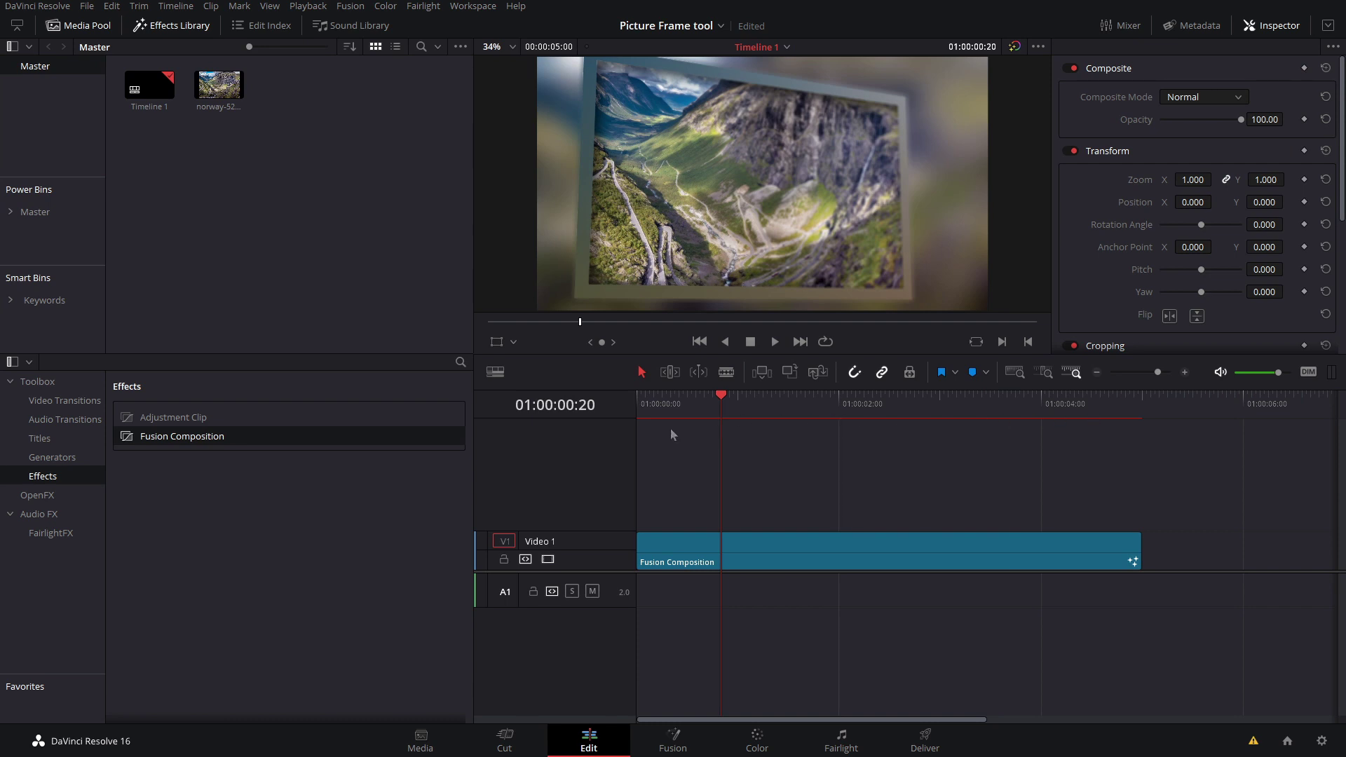
key(Home)
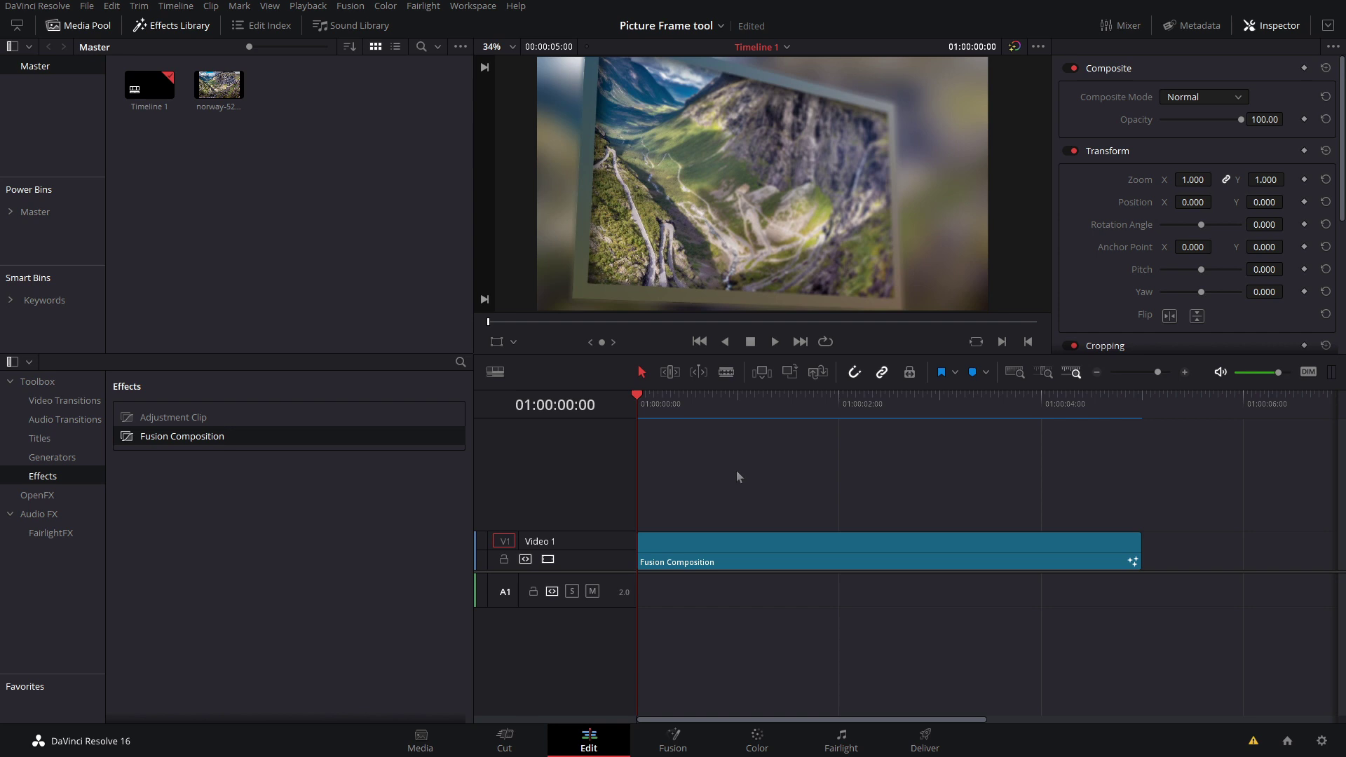
key(space)
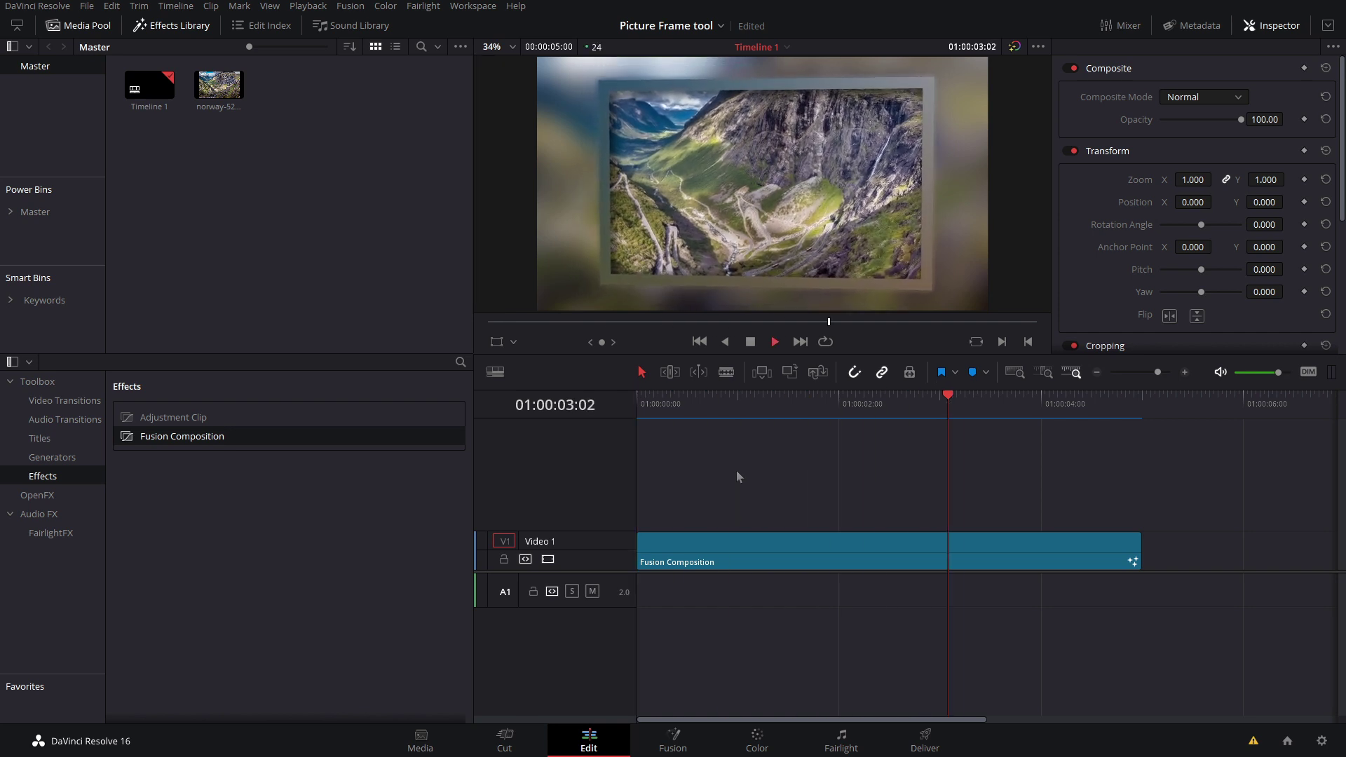
click(736, 469)
key(ctrl+/)
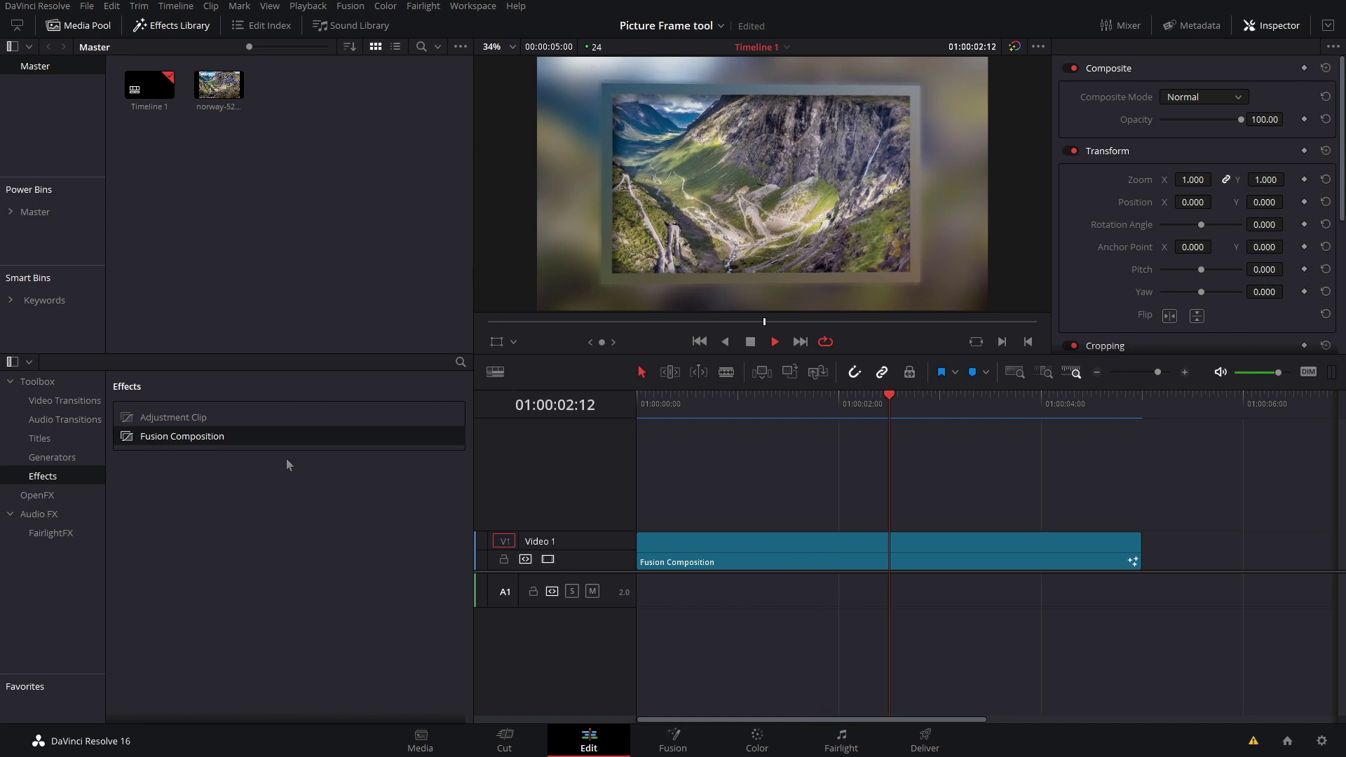